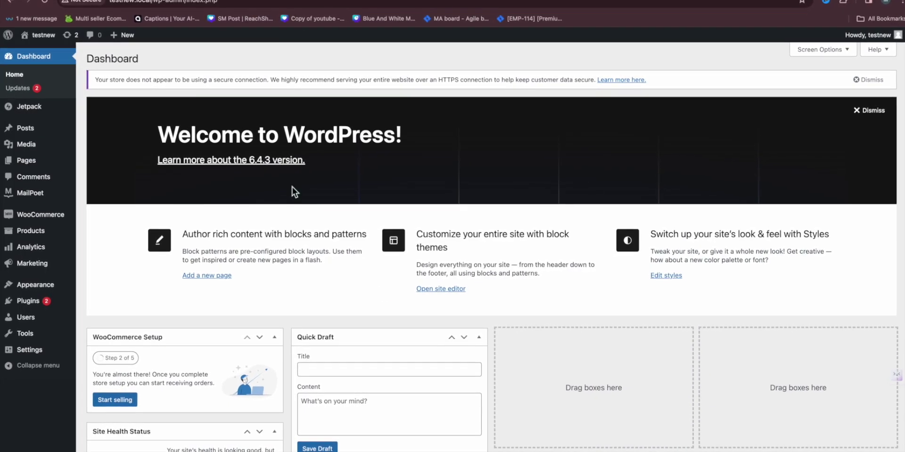
- Open WooCommerce Settings to the Shipping zones list showing India and Rest of the world
{"action": "mouse_move", "coordinate": [12, 220]}
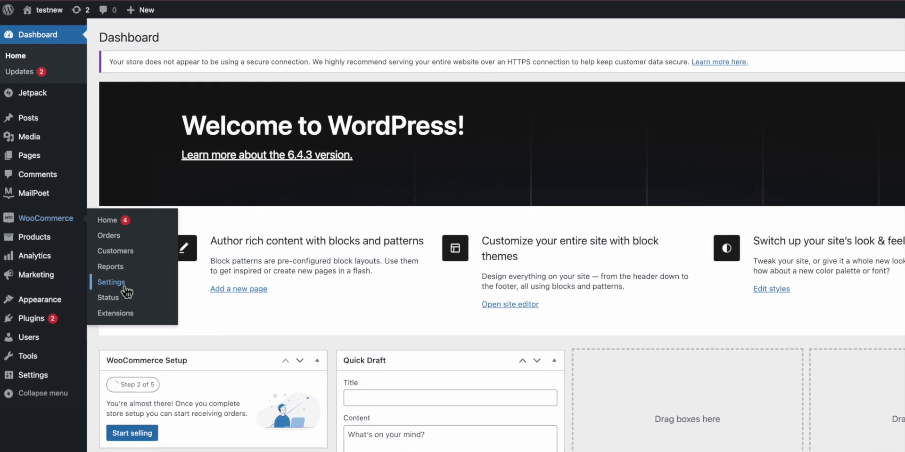
{"action": "left_click", "coordinate": [111, 283]}
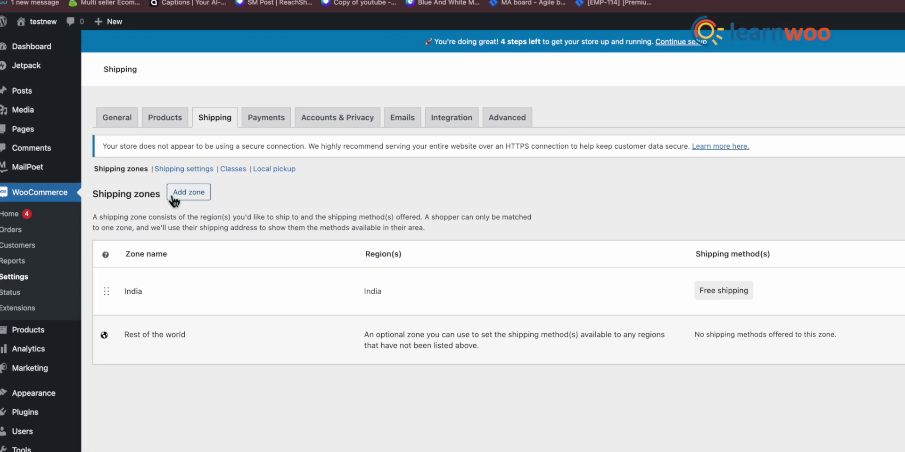
- Go to the Shipping classes page, which has no classes yet
{"action": "left_click", "coordinate": [235, 170]}
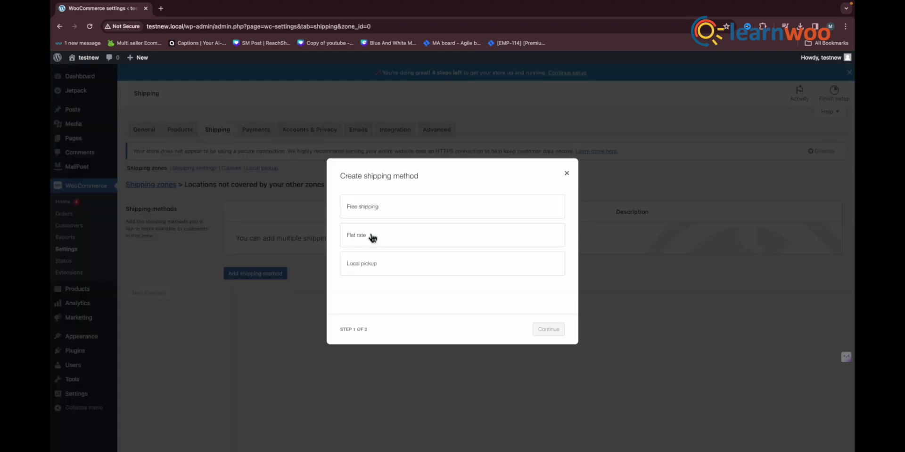
- Create the 'Free Product Class' shipping class with slug 'heavy' and description 'hoodie'
{"action": "left_click", "coordinate": [373, 237]}
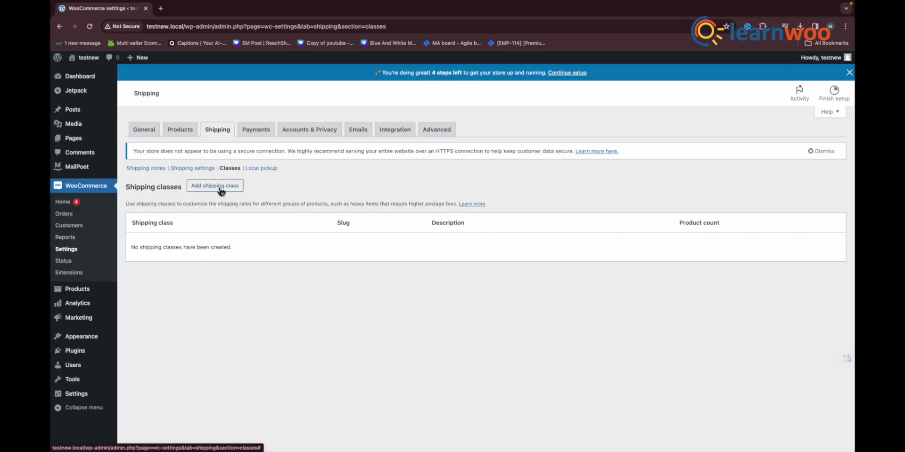
{"action": "left_click", "coordinate": [220, 186]}
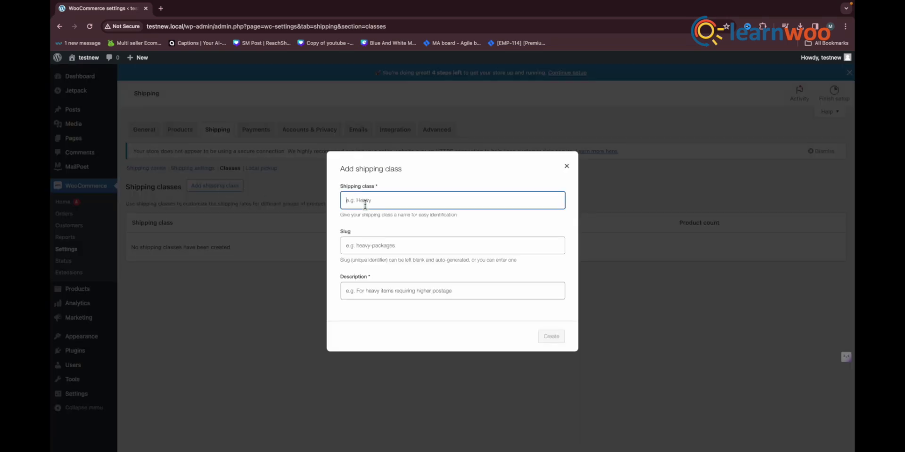
{"action": "type", "text": "Free Product Class"}
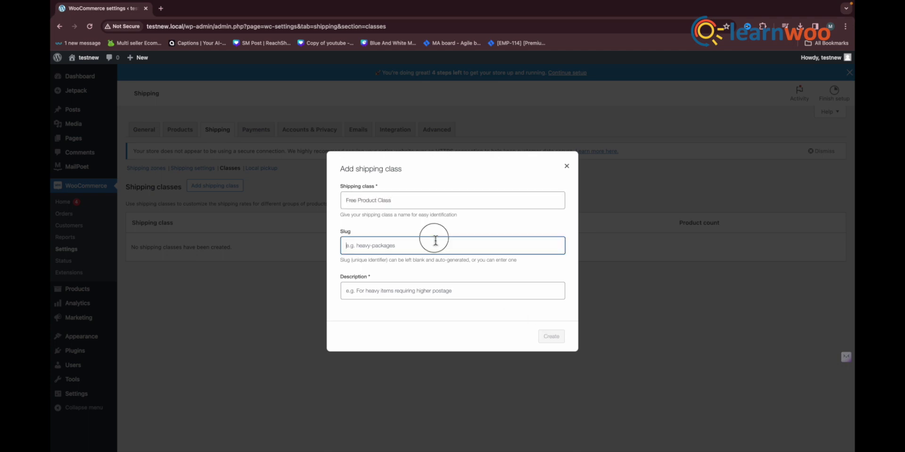
{"action": "left_click", "coordinate": [406, 249]}
{"action": "type", "text": "heav"}
{"action": "key", "text": "BackSpace"}
{"action": "key", "text": "BackSpace"}
{"action": "key", "text": "BackSpace"}
{"action": "key", "text": "BackSpace"}
{"action": "type", "text": "heavy"}
{"action": "left_click", "coordinate": [438, 295]}
{"action": "type", "text": "hoodie"}
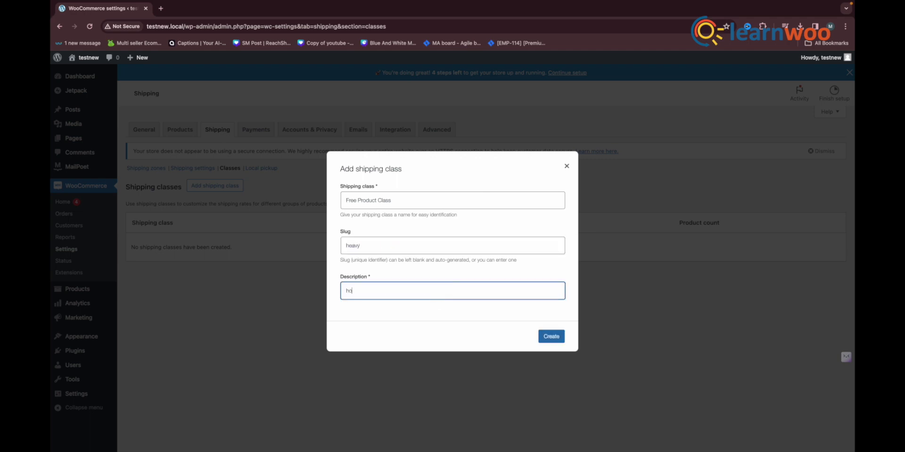
{"action": "left_click", "coordinate": [560, 336]}
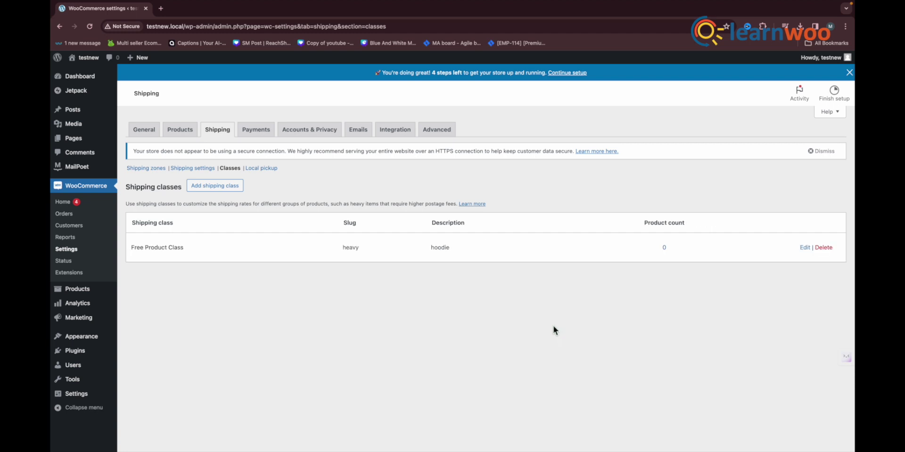
- Create a 'Poster' shipping class described as 'poster', then return to Shipping zones
{"action": "left_click", "coordinate": [216, 186]}
{"action": "type", "text": "Pos"}
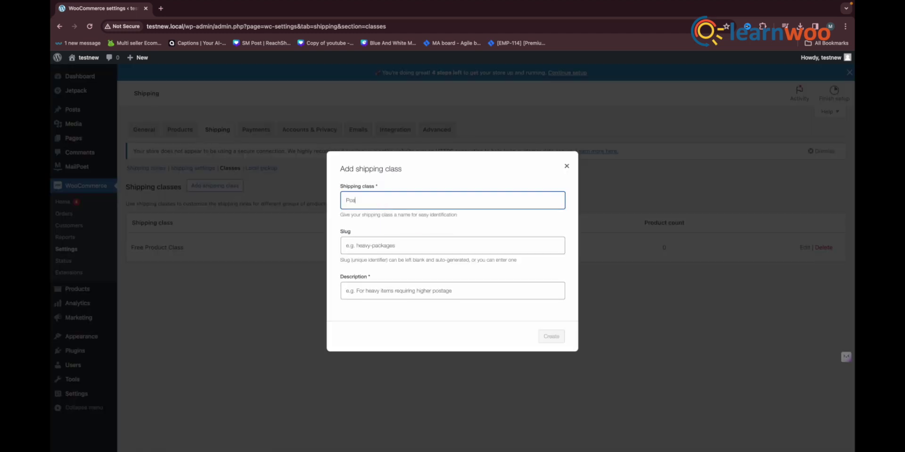
{"action": "type", "text": "ter"}
{"action": "left_click", "coordinate": [372, 245]}
{"action": "left_click", "coordinate": [402, 275]}
{"action": "left_click", "coordinate": [389, 295]}
{"action": "type", "text": "pod"}
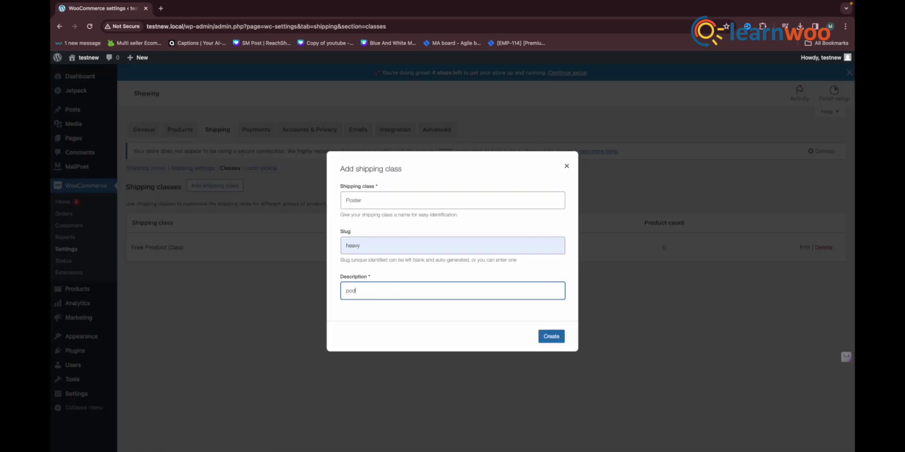
{"action": "key", "text": "BackSpace"}
{"action": "key", "text": "BackSpace"}
{"action": "key", "text": "BackSpace"}
{"action": "type", "text": "poster"}
{"action": "key", "text": "Return"}
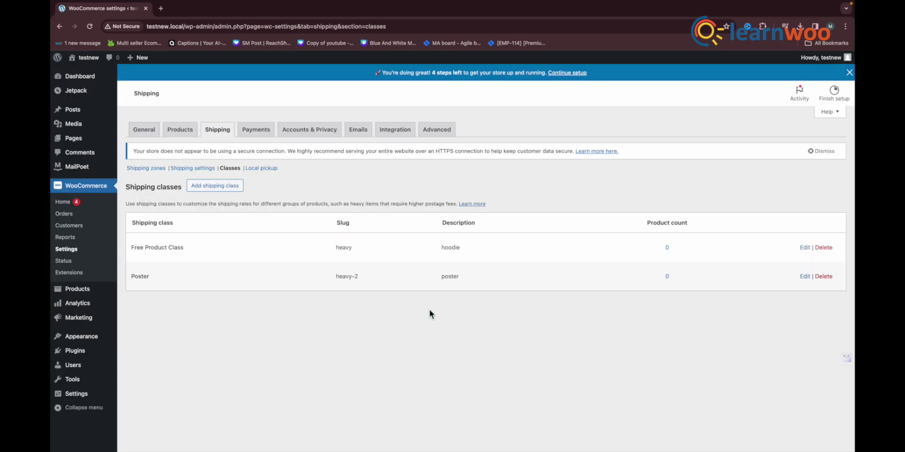
{"action": "left_click", "coordinate": [147, 170]}
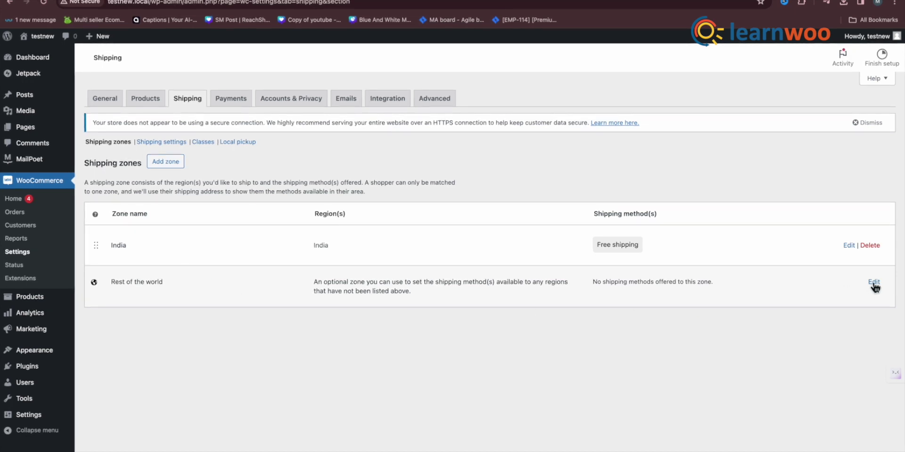
- Add a Flat rate shipping method to the Rest of the world zone and reach its setup form
{"action": "left_click", "coordinate": [874, 302]}
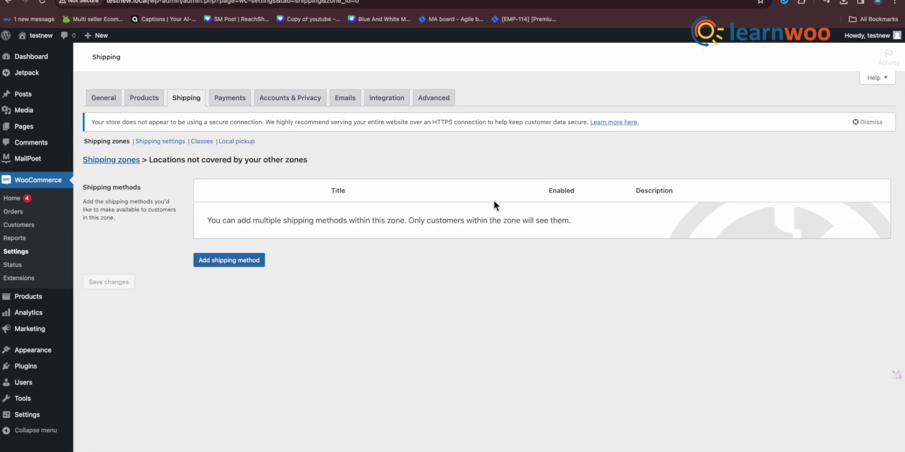
{"action": "left_click", "coordinate": [229, 264]}
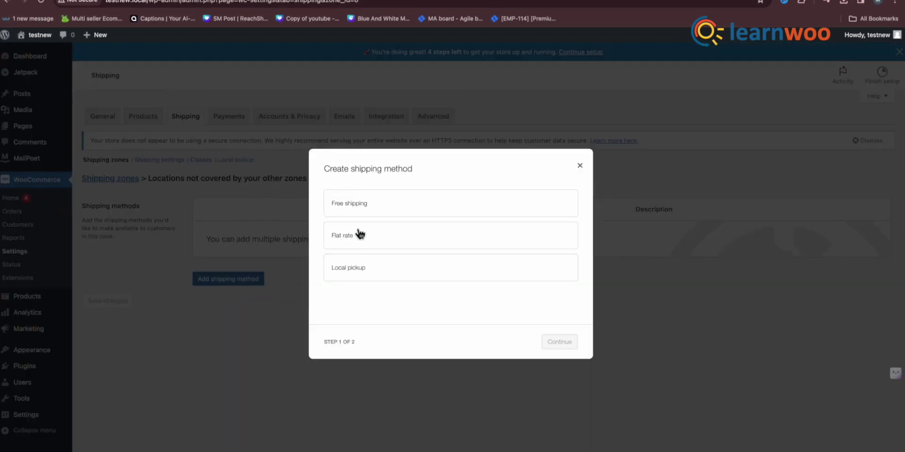
{"action": "left_click", "coordinate": [364, 236]}
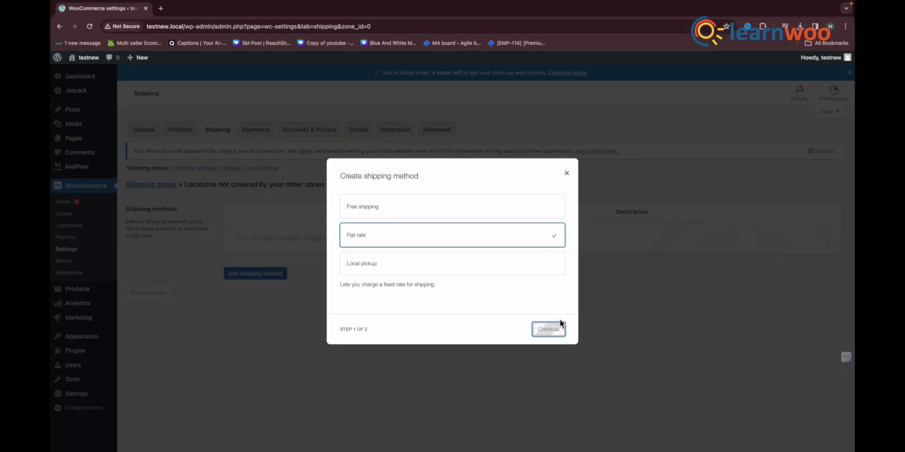
{"action": "left_click", "coordinate": [560, 330]}
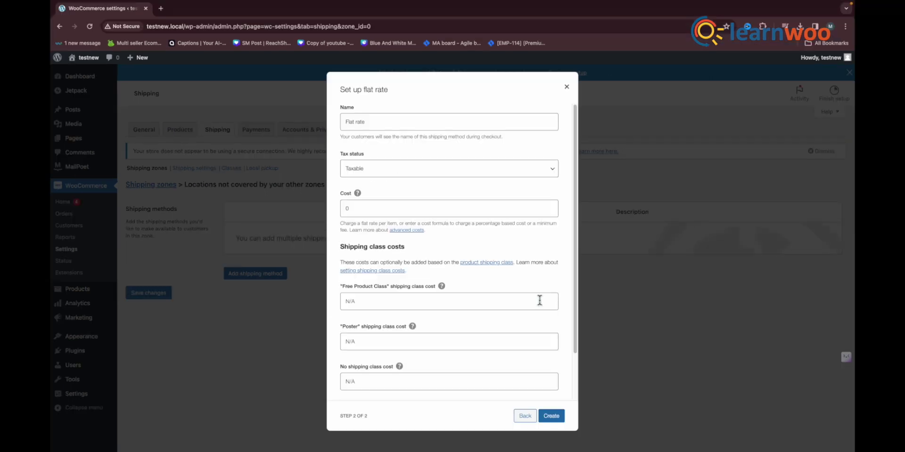
- Rename the flat rate to 'Shipping Charge' and set the Free Product Class cost to 0
{"action": "left_click", "coordinate": [380, 121]}
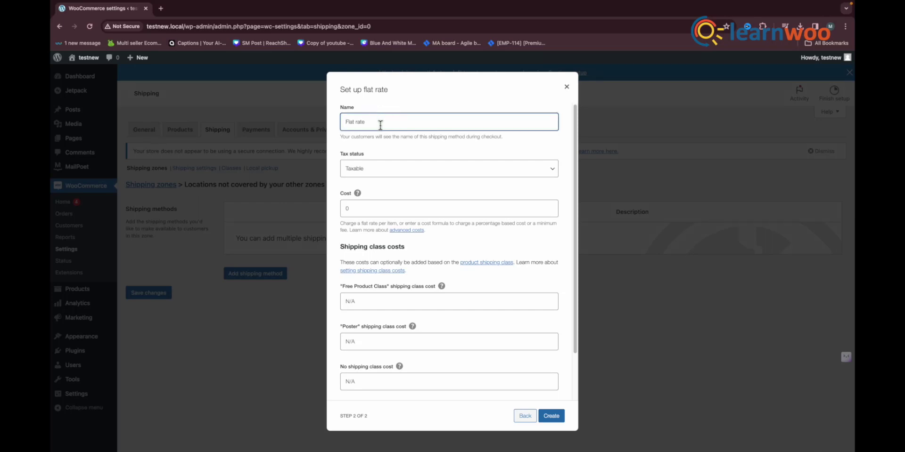
{"action": "triple_click", "coordinate": [347, 121]}
{"action": "type", "text": "Shipping Charge"}
{"action": "scroll", "coordinate": [399, 255], "scroll_direction": "down", "scroll_amount": 1}
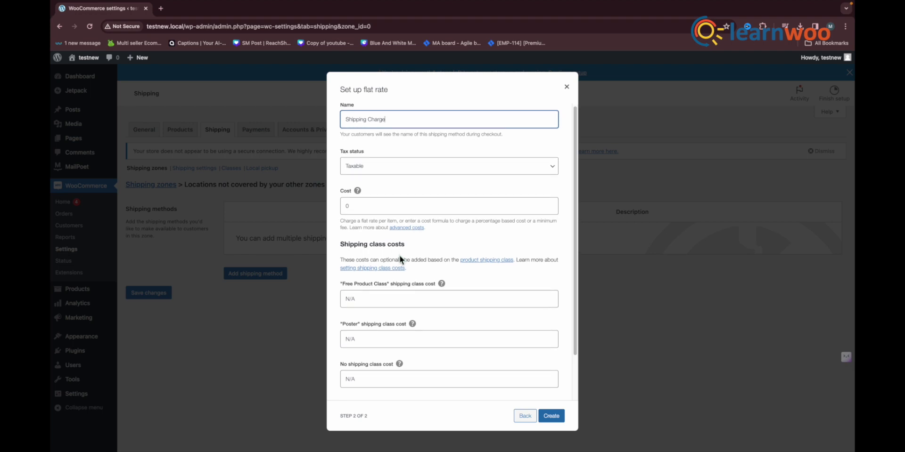
{"action": "left_click", "coordinate": [391, 295]}
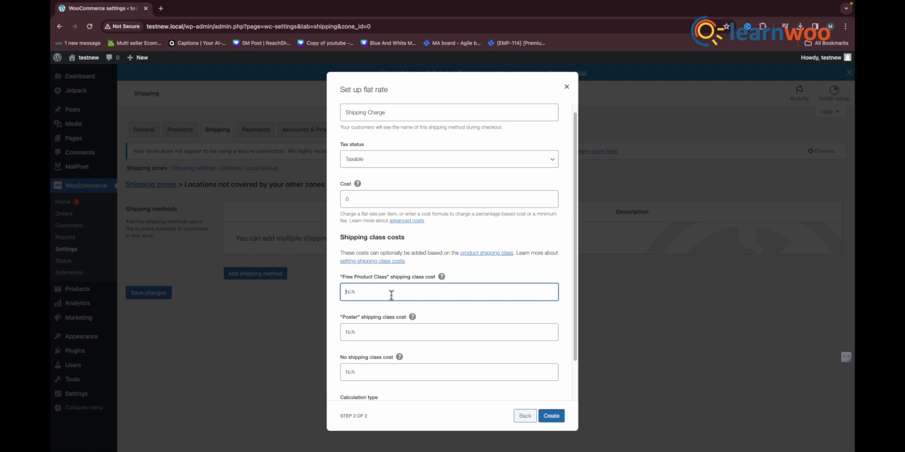
{"action": "type", "text": "0"}
{"action": "left_click", "coordinate": [392, 332]}
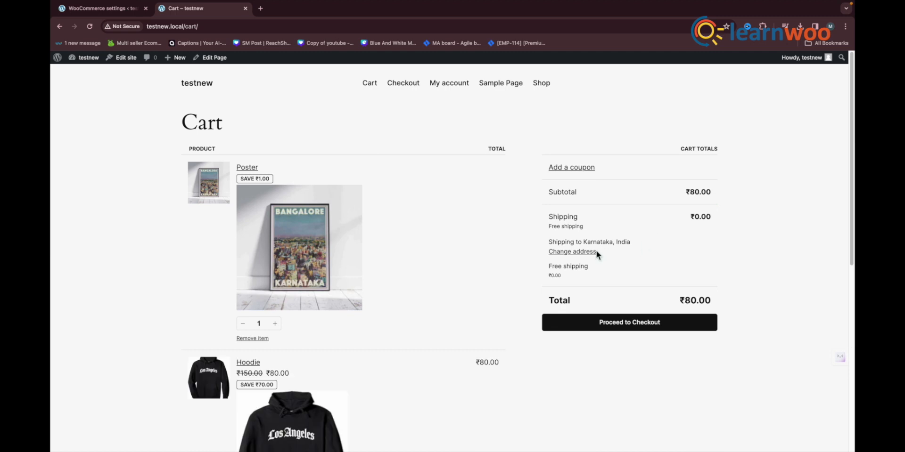
- Check the Poster and Hoodie cart's shipping line, then return to the admin shipping settings
{"action": "scroll", "coordinate": [597, 252], "scroll_direction": "down", "scroll_amount": 5}
{"action": "scroll", "coordinate": [598, 255], "scroll_direction": "up", "scroll_amount": 5}
{"action": "scroll", "coordinate": [462, 251], "scroll_direction": "down", "scroll_amount": 4}
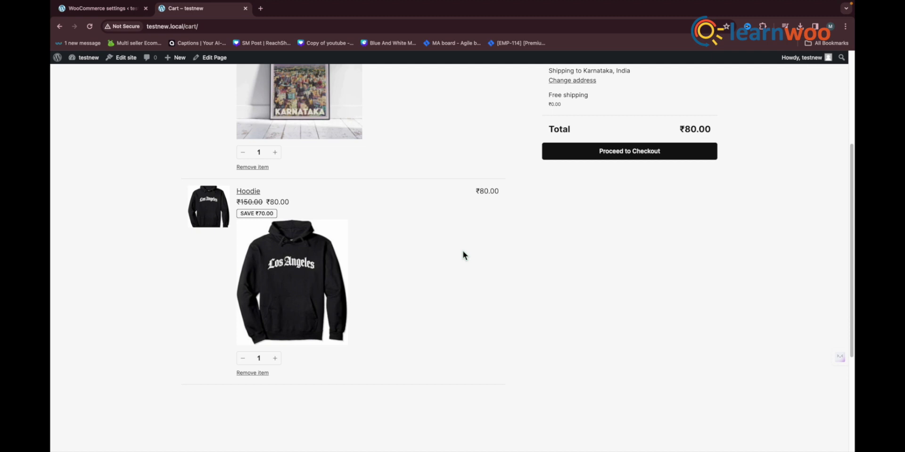
{"action": "scroll", "coordinate": [463, 251], "scroll_direction": "up", "scroll_amount": 2}
{"action": "key", "text": "ctrl+shift+Tab"}
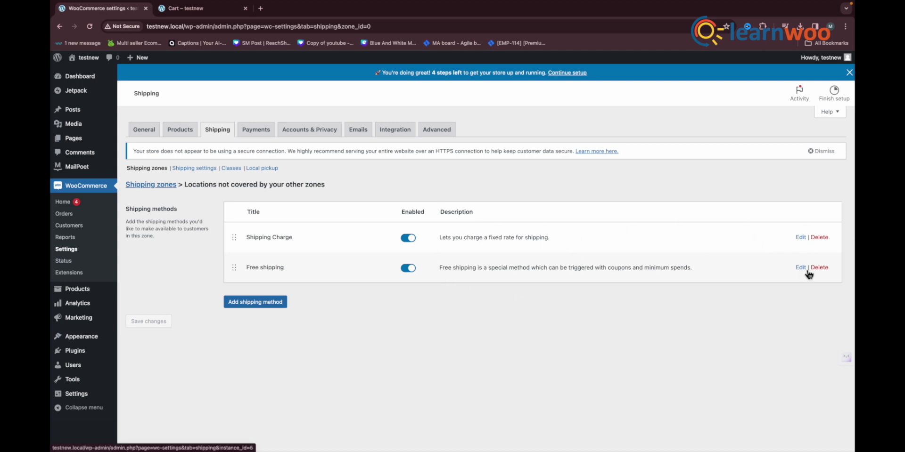
- Review the Shipping Charge method's per-class costs and close it without changes
{"action": "left_click", "coordinate": [801, 239]}
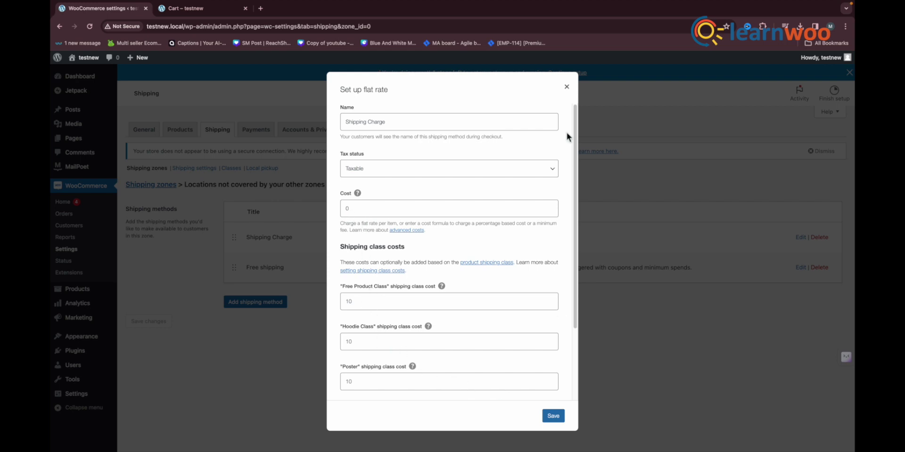
{"action": "left_click", "coordinate": [567, 88]}
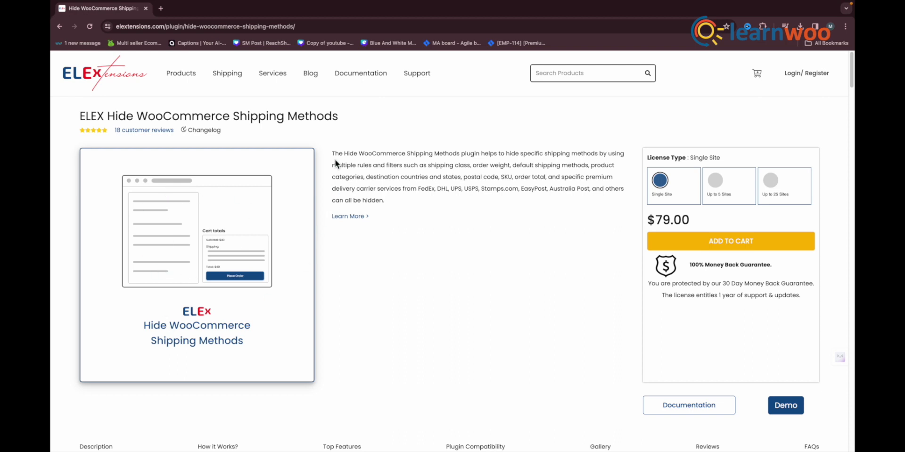
- Scroll the ELEX Hide WooCommerce Shipping Methods page from Top Features to Testimonials, then back to the Gallery
{"action": "scroll", "coordinate": [512, 203], "scroll_direction": "down", "scroll_amount": 3}
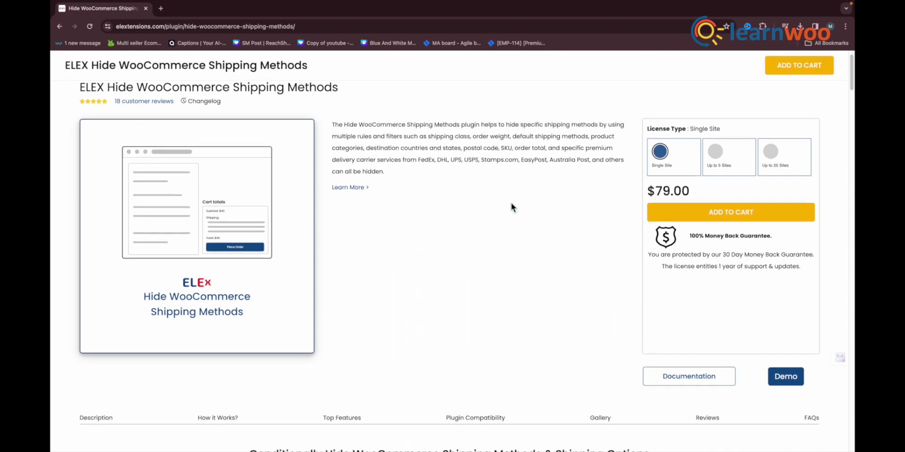
{"action": "scroll", "coordinate": [510, 204], "scroll_direction": "down", "scroll_amount": 5}
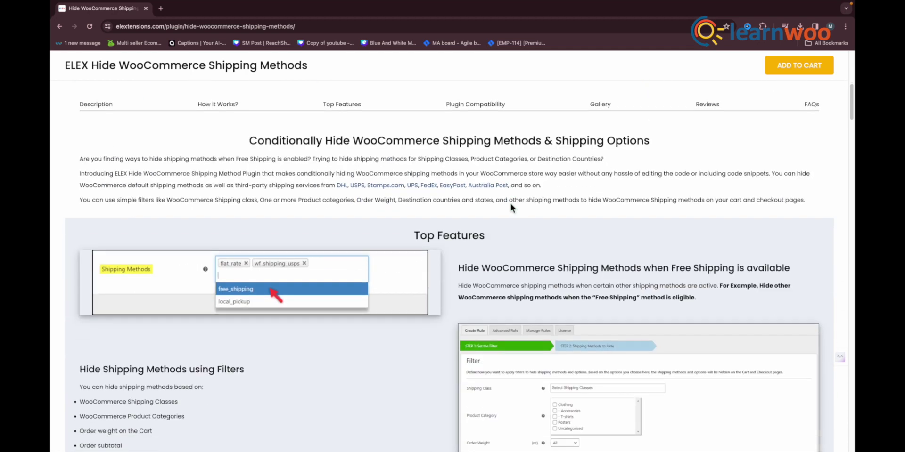
{"action": "scroll", "coordinate": [508, 208], "scroll_direction": "down", "scroll_amount": 5}
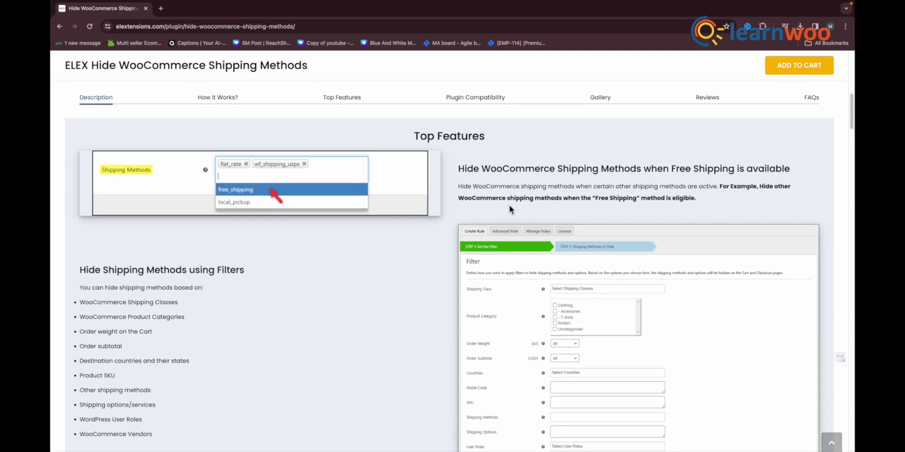
{"action": "scroll", "coordinate": [508, 210], "scroll_direction": "down", "scroll_amount": 1}
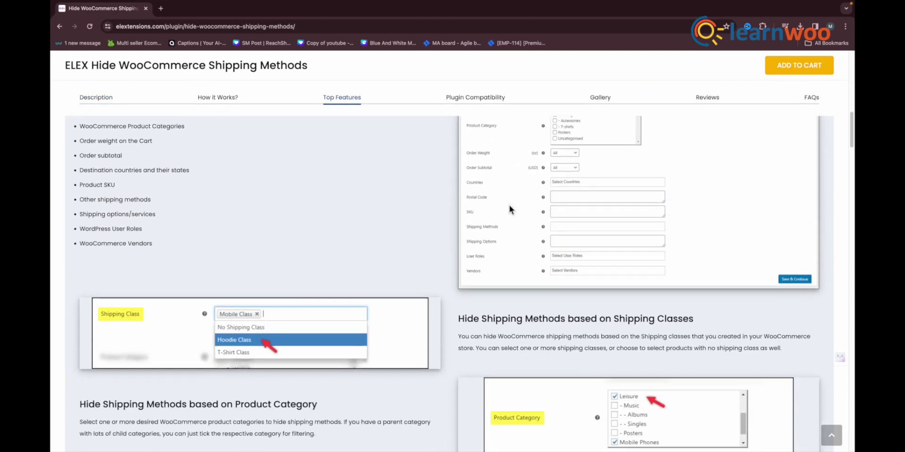
{"action": "scroll", "coordinate": [508, 210], "scroll_direction": "down", "scroll_amount": 2}
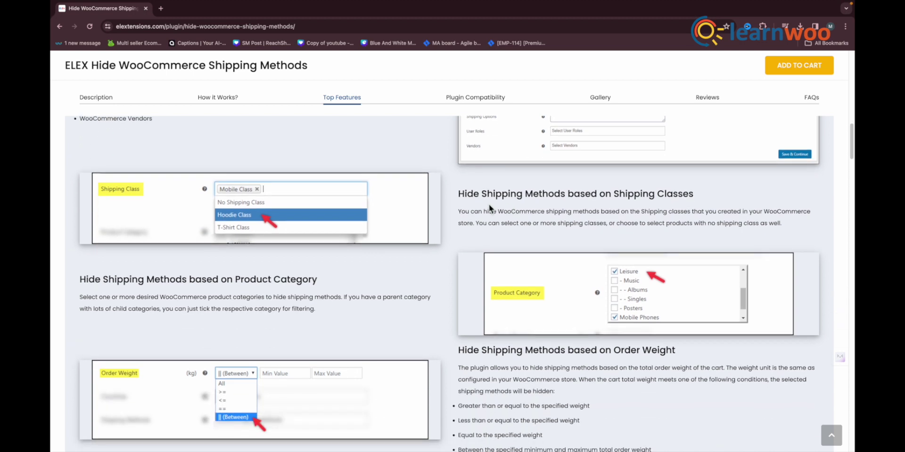
{"action": "scroll", "coordinate": [653, 194], "scroll_direction": "down", "scroll_amount": 3}
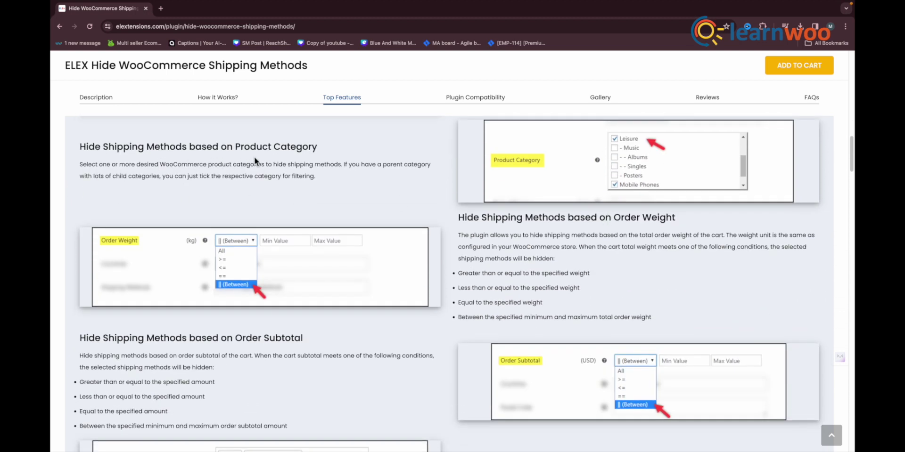
{"action": "scroll", "coordinate": [268, 234], "scroll_direction": "down", "scroll_amount": 2}
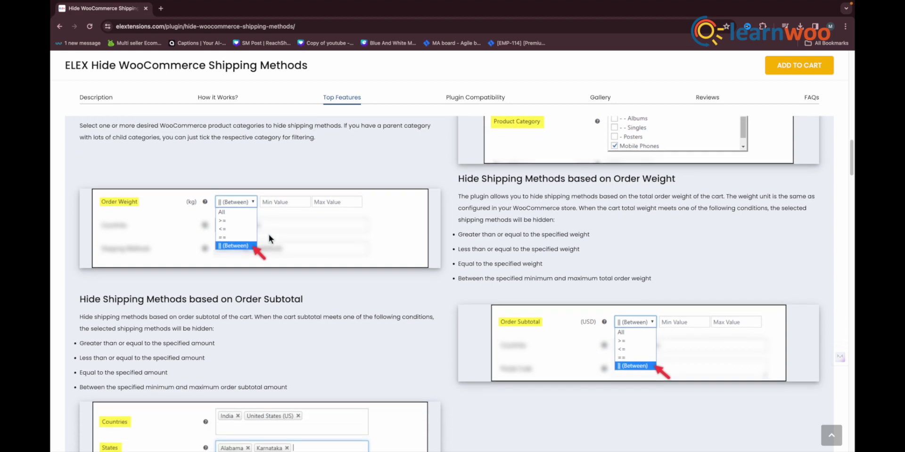
{"action": "scroll", "coordinate": [269, 234], "scroll_direction": "down", "scroll_amount": 1}
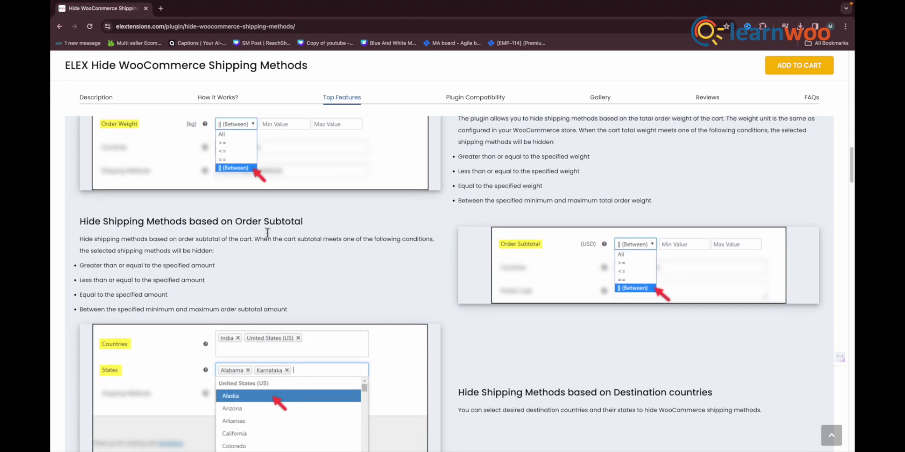
{"action": "scroll", "coordinate": [267, 233], "scroll_direction": "down", "scroll_amount": 3}
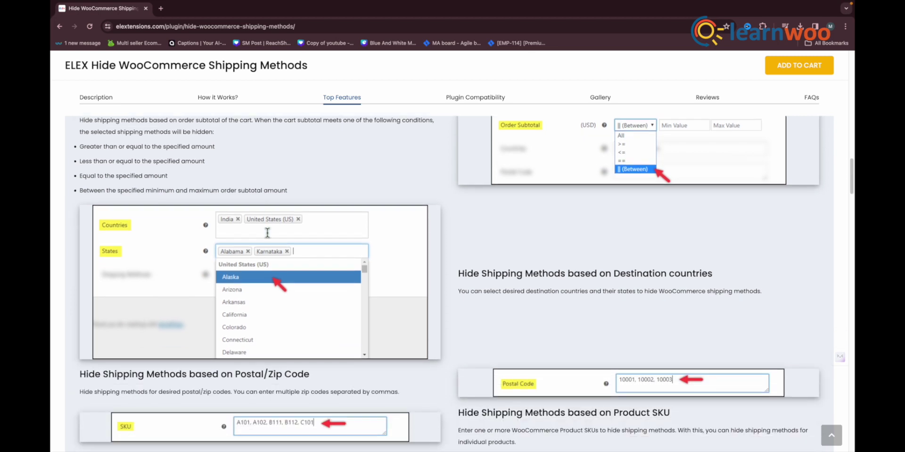
{"action": "scroll", "coordinate": [268, 234], "scroll_direction": "down", "scroll_amount": 1}
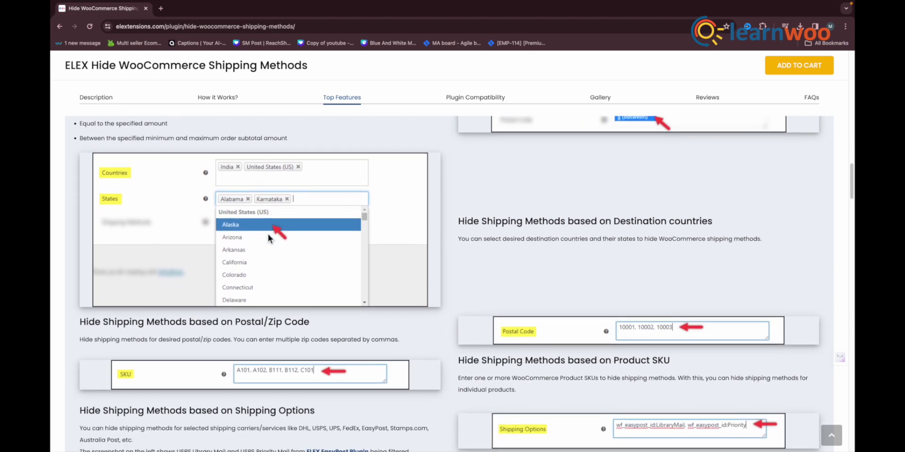
{"action": "scroll", "coordinate": [268, 234], "scroll_direction": "down", "scroll_amount": 3}
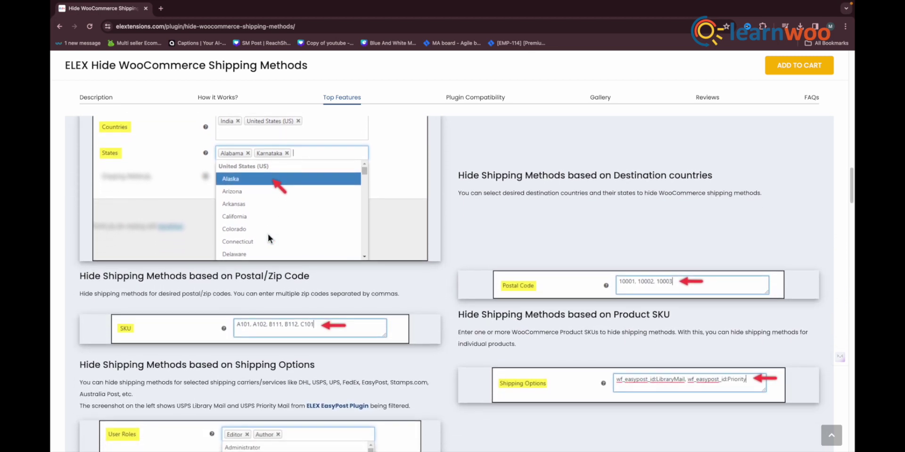
{"action": "scroll", "coordinate": [268, 234], "scroll_direction": "down", "scroll_amount": 2}
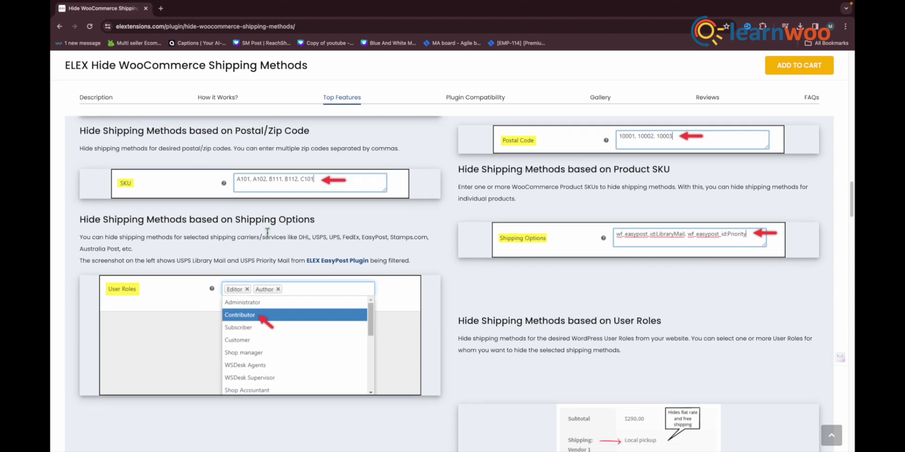
{"action": "scroll", "coordinate": [268, 233], "scroll_direction": "down", "scroll_amount": 4}
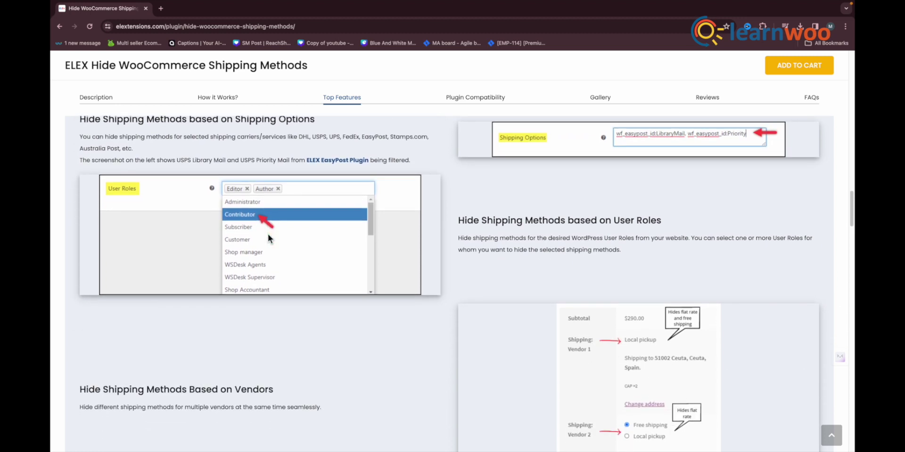
{"action": "scroll", "coordinate": [268, 233], "scroll_direction": "down", "scroll_amount": 8}
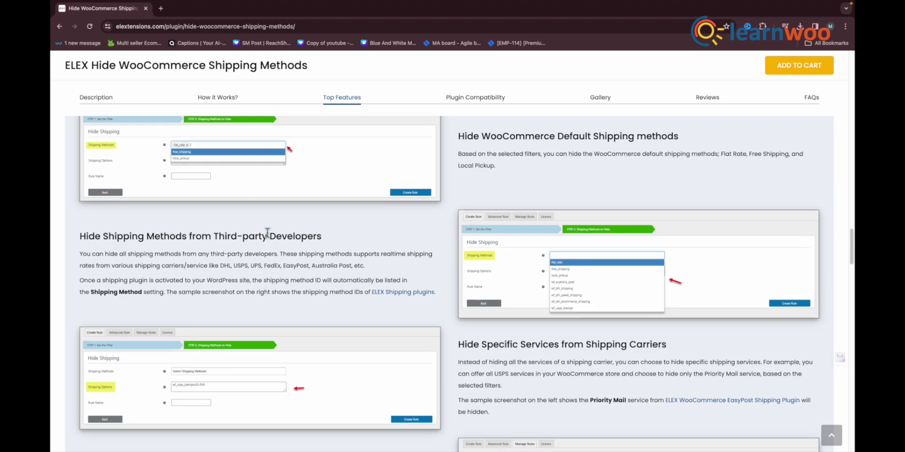
{"action": "scroll", "coordinate": [268, 234], "scroll_direction": "down", "scroll_amount": 8}
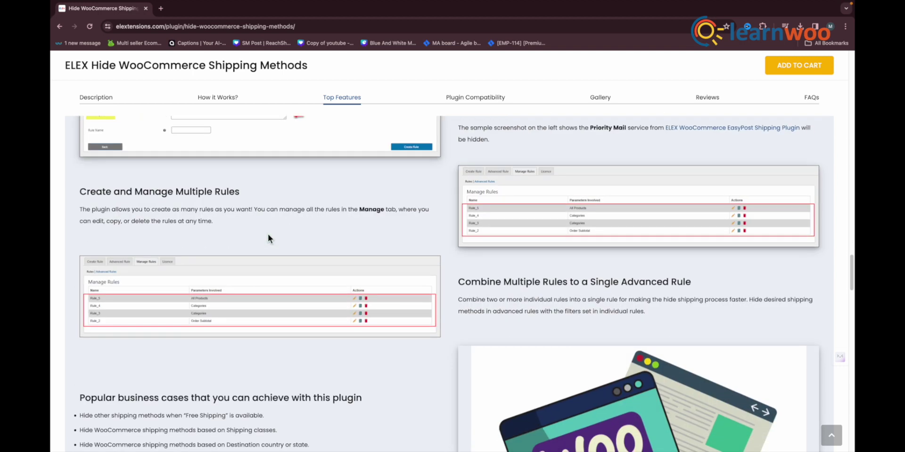
{"action": "scroll", "coordinate": [267, 234], "scroll_direction": "down", "scroll_amount": 5}
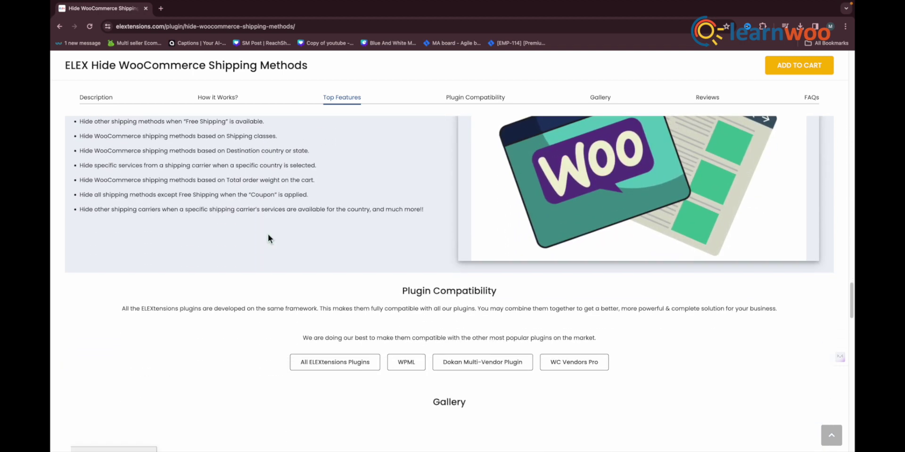
{"action": "scroll", "coordinate": [267, 234], "scroll_direction": "down", "scroll_amount": 6}
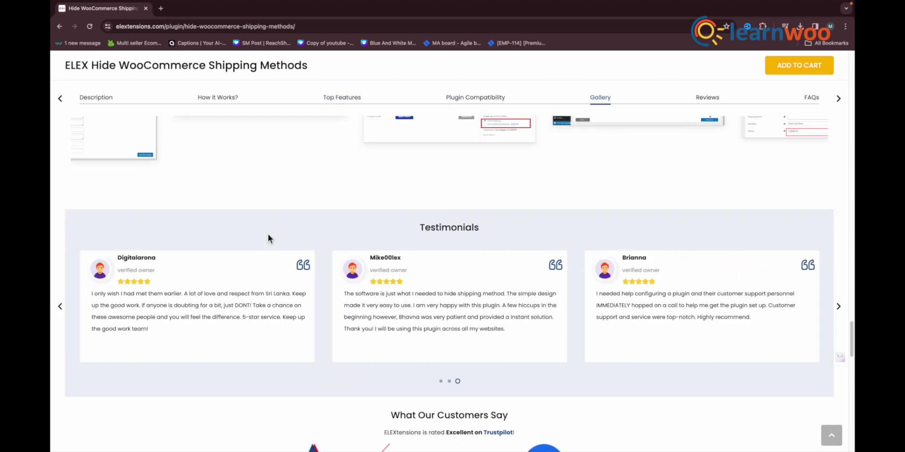
{"action": "scroll", "coordinate": [267, 234], "scroll_direction": "down", "scroll_amount": 1}
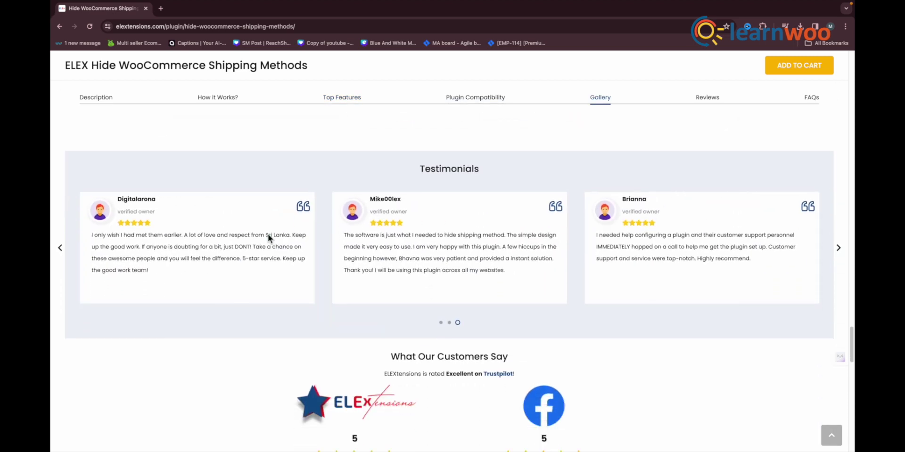
{"action": "scroll", "coordinate": [267, 233], "scroll_direction": "up", "scroll_amount": 6}
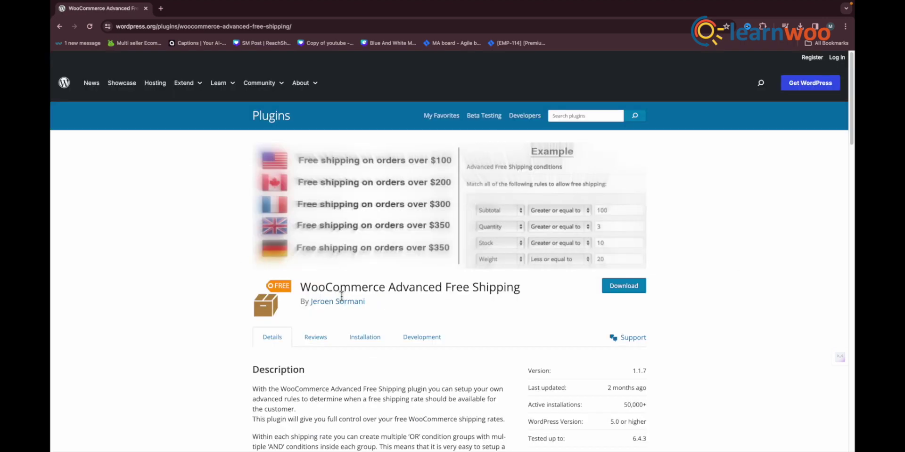
- Scroll the WooCommerce Advanced Free Shipping description down to its Screenshots section
{"action": "scroll", "coordinate": [519, 307], "scroll_direction": "down", "scroll_amount": 2}
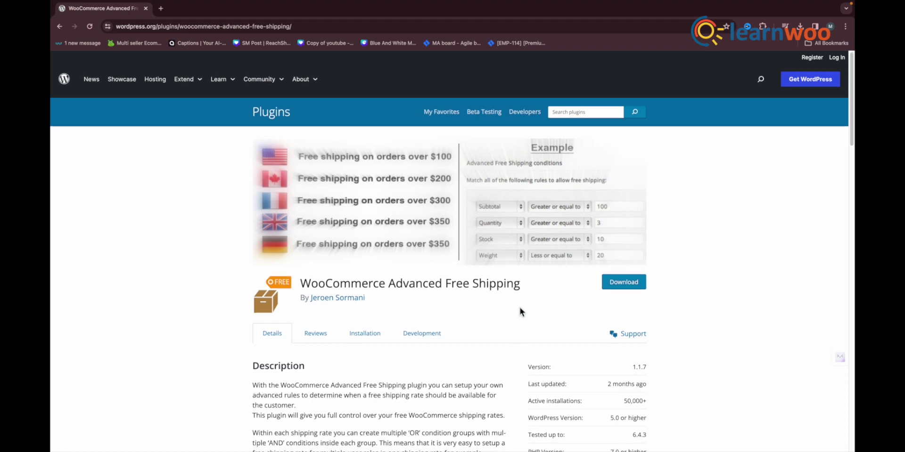
{"action": "scroll", "coordinate": [514, 325], "scroll_direction": "down", "scroll_amount": 4}
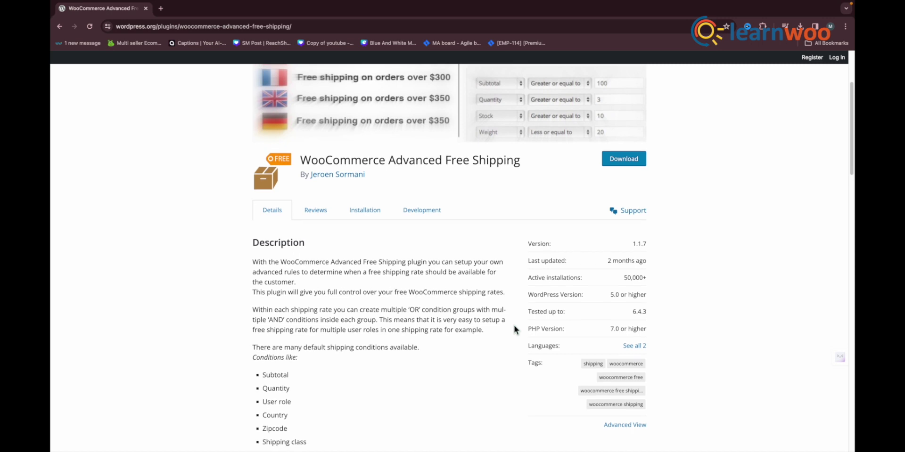
{"action": "scroll", "coordinate": [513, 330], "scroll_direction": "down", "scroll_amount": 1}
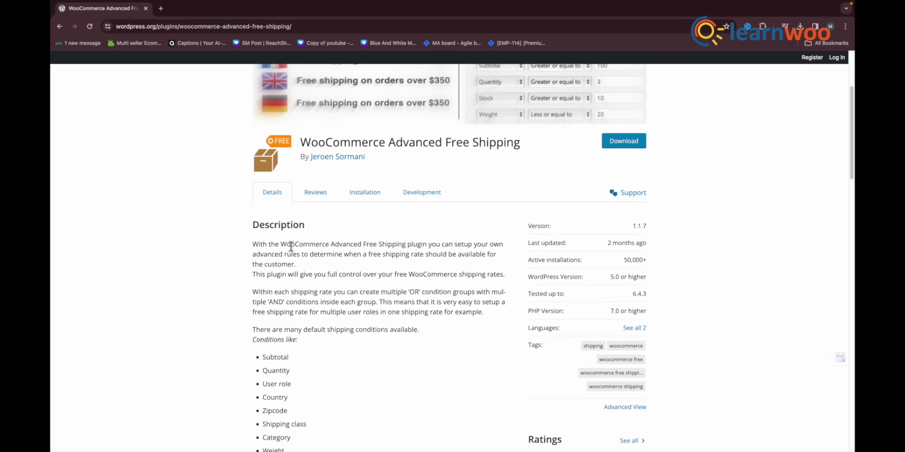
{"action": "scroll", "coordinate": [335, 325], "scroll_direction": "down", "scroll_amount": 3}
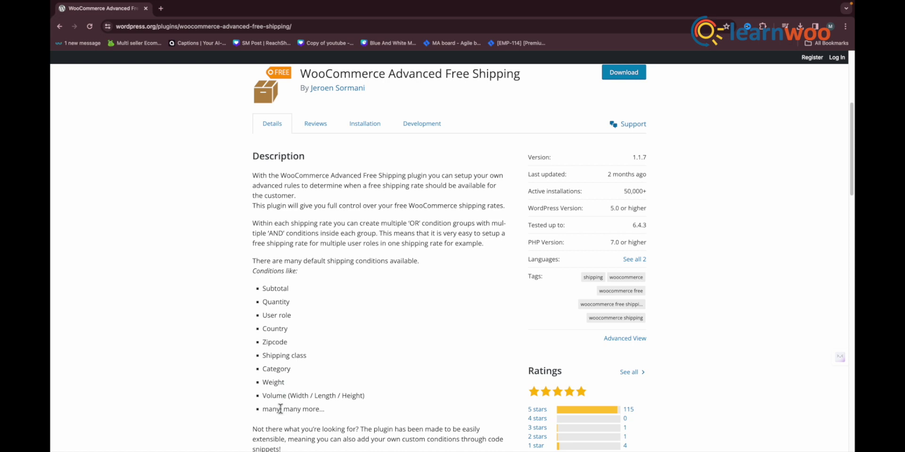
{"action": "scroll", "coordinate": [281, 406], "scroll_direction": "down", "scroll_amount": 1}
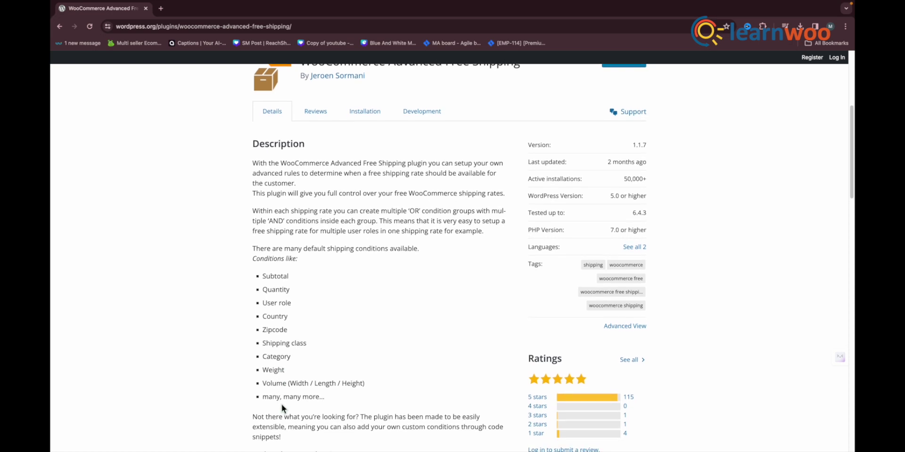
{"action": "scroll", "coordinate": [281, 404], "scroll_direction": "down", "scroll_amount": 4}
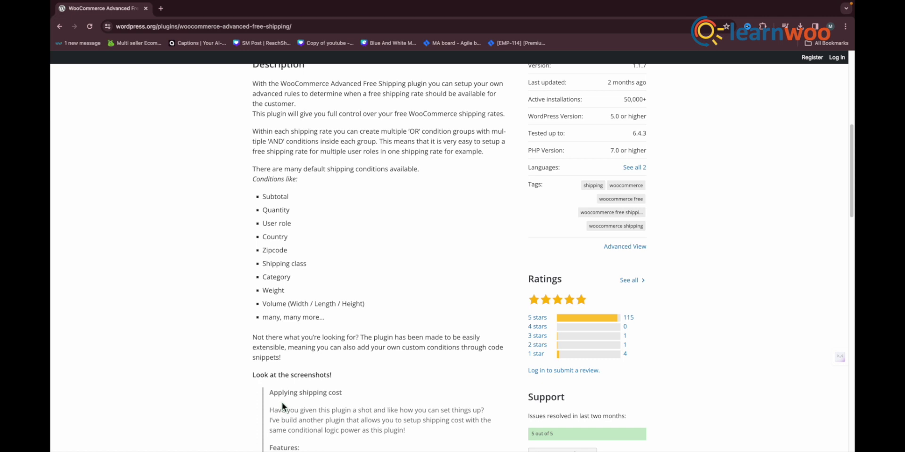
{"action": "scroll", "coordinate": [282, 403], "scroll_direction": "down", "scroll_amount": 2}
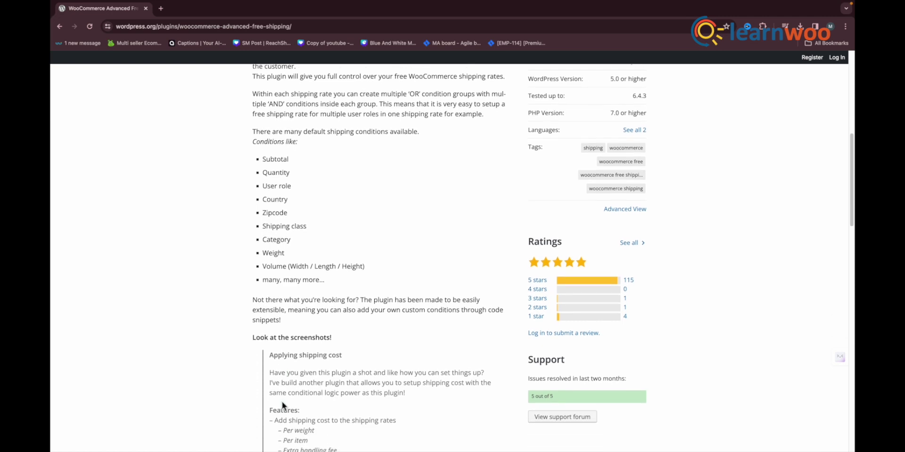
{"action": "scroll", "coordinate": [282, 401], "scroll_direction": "down", "scroll_amount": 5}
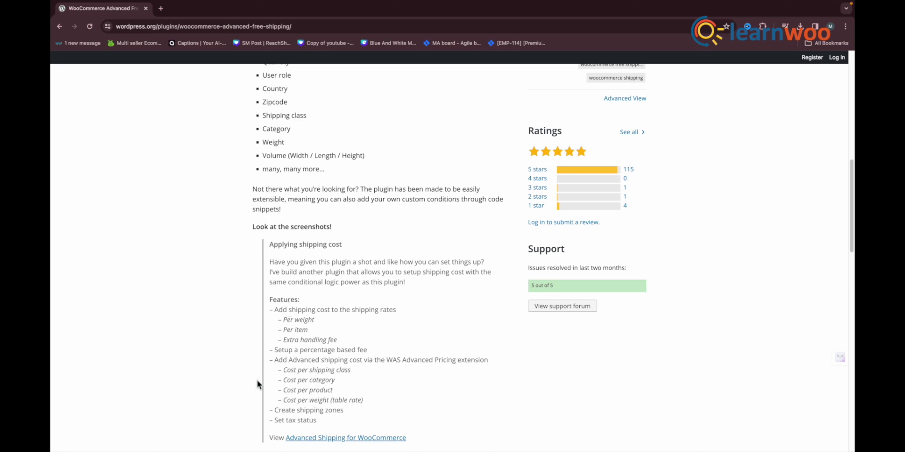
{"action": "scroll", "coordinate": [301, 233], "scroll_direction": "down", "scroll_amount": 10}
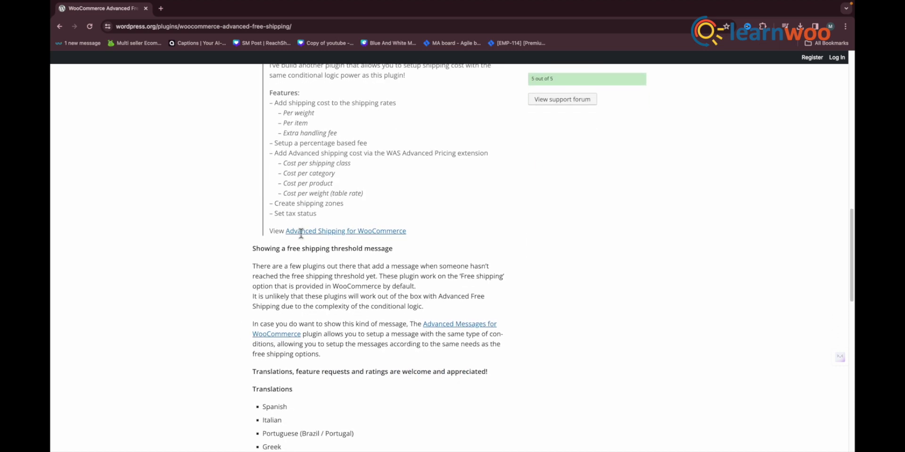
{"action": "scroll", "coordinate": [301, 233], "scroll_direction": "down", "scroll_amount": 13}
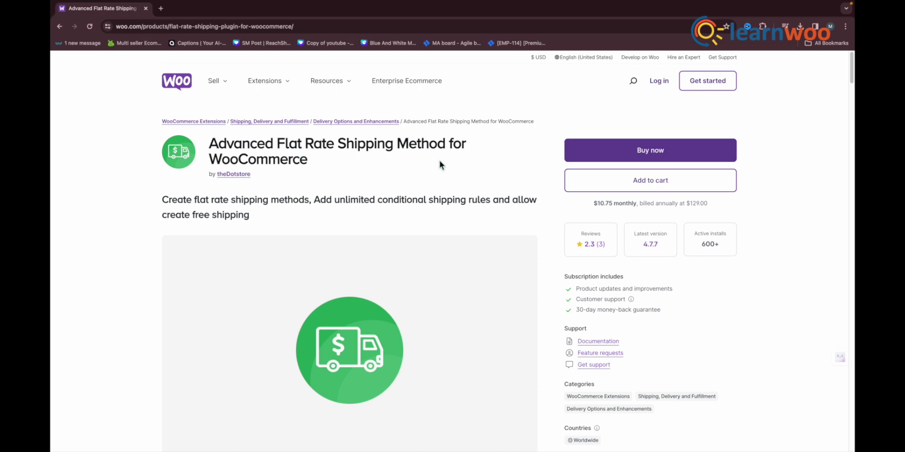
- Scroll the Advanced Flat Rate Shipping Method page past its feature screenshots to the 2.3-star reviews
{"action": "scroll", "coordinate": [337, 188], "scroll_direction": "down", "scroll_amount": 3}
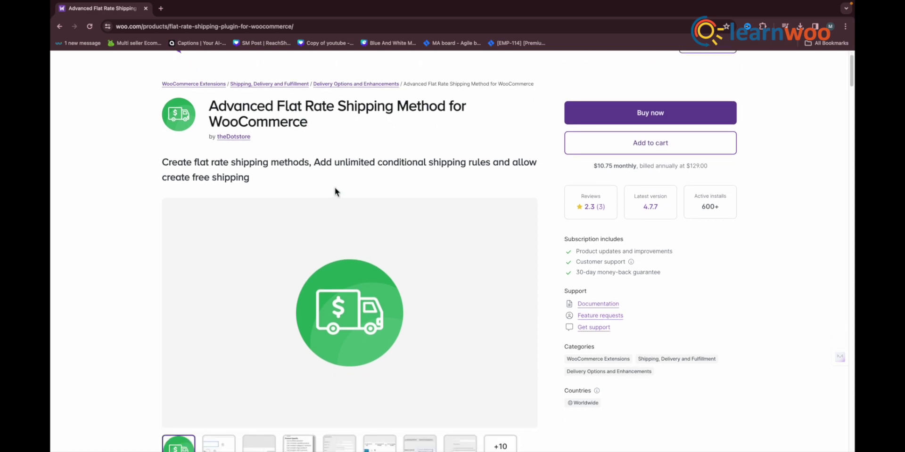
{"action": "scroll", "coordinate": [270, 186], "scroll_direction": "down", "scroll_amount": 5}
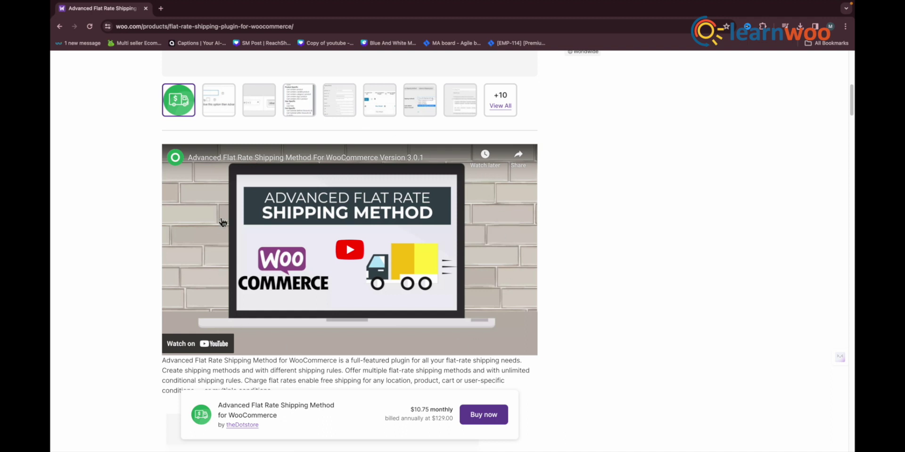
{"action": "scroll", "coordinate": [399, 277], "scroll_direction": "down", "scroll_amount": 4}
{"action": "scroll", "coordinate": [301, 250], "scroll_direction": "down", "scroll_amount": 2}
{"action": "scroll", "coordinate": [365, 197], "scroll_direction": "down", "scroll_amount": 3}
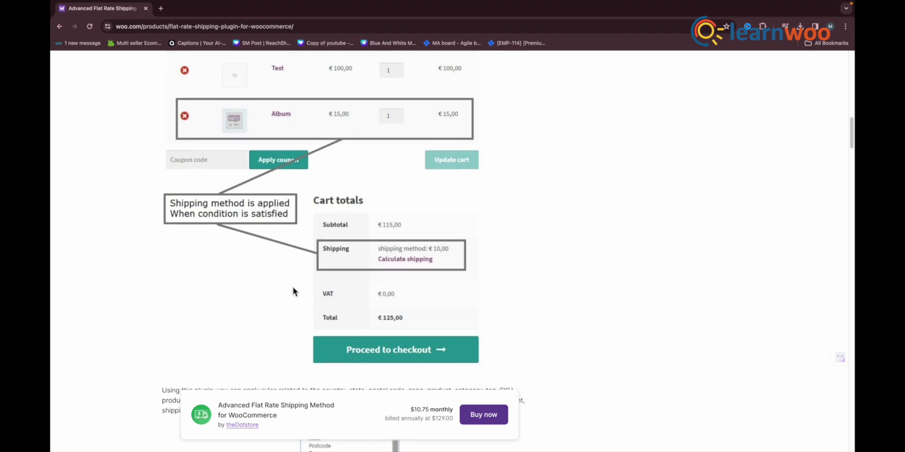
{"action": "scroll", "coordinate": [293, 287], "scroll_direction": "down", "scroll_amount": 5}
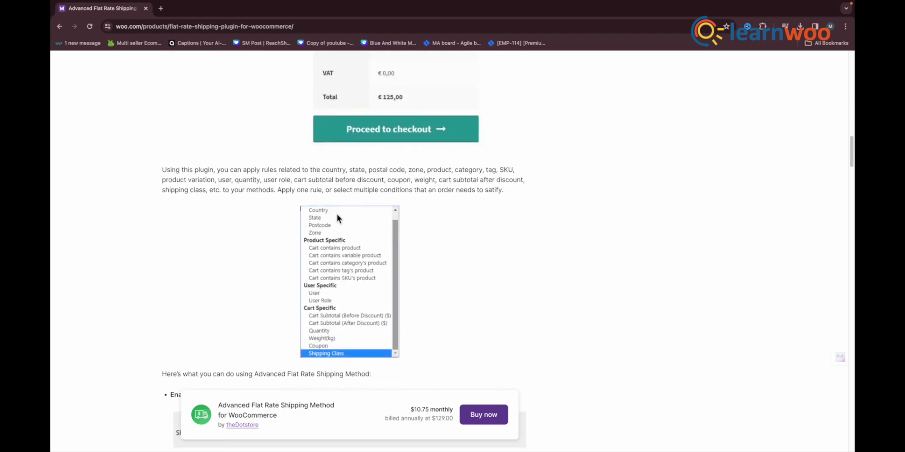
{"action": "scroll", "coordinate": [337, 214], "scroll_direction": "down", "scroll_amount": 7}
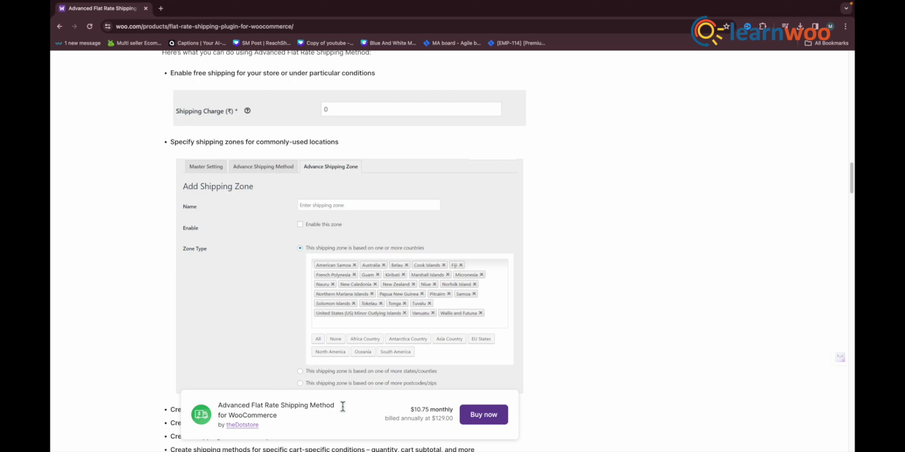
{"action": "scroll", "coordinate": [200, 208], "scroll_direction": "down", "scroll_amount": 6}
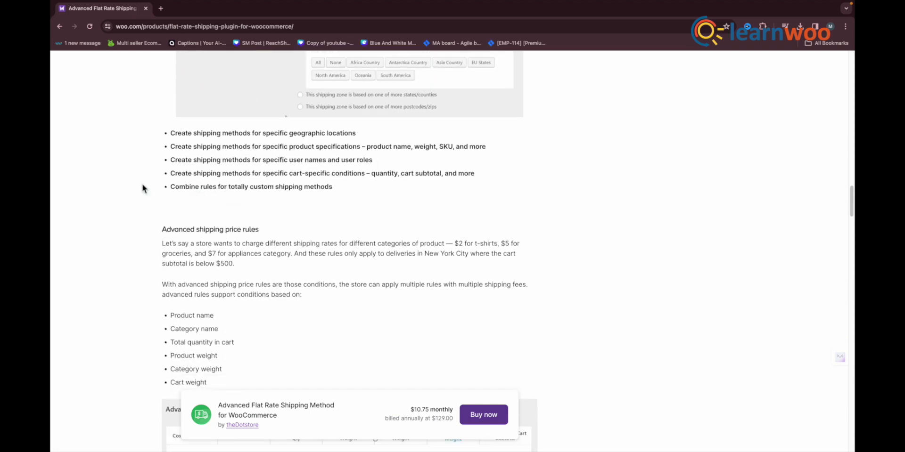
{"action": "scroll", "coordinate": [282, 227], "scroll_direction": "down", "scroll_amount": 2}
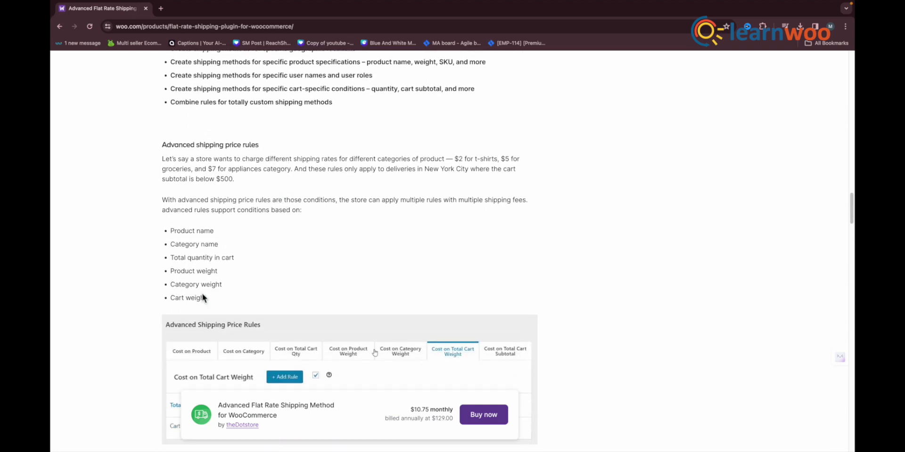
{"action": "scroll", "coordinate": [178, 245], "scroll_direction": "down", "scroll_amount": 5}
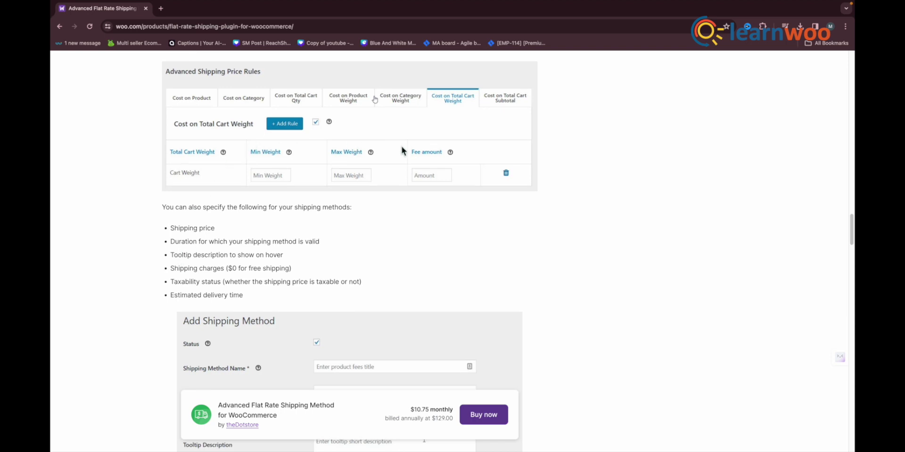
{"action": "scroll", "coordinate": [402, 233], "scroll_direction": "down", "scroll_amount": 6}
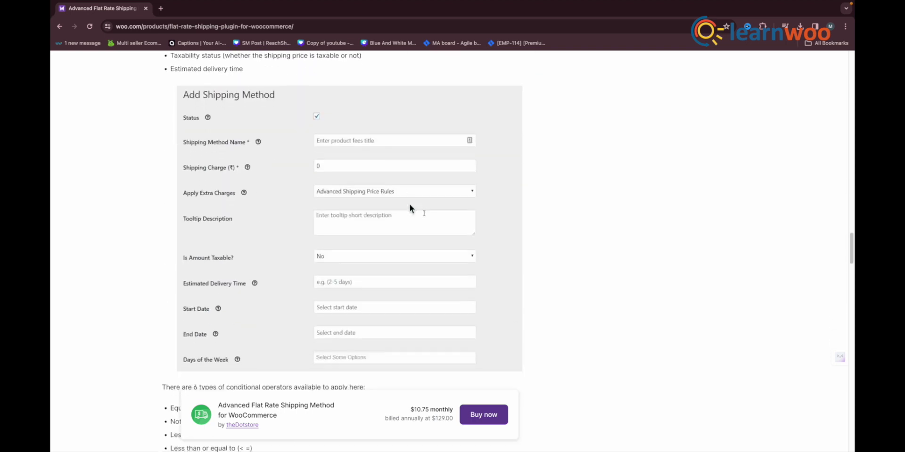
{"action": "scroll", "coordinate": [409, 205], "scroll_direction": "down", "scroll_amount": 5}
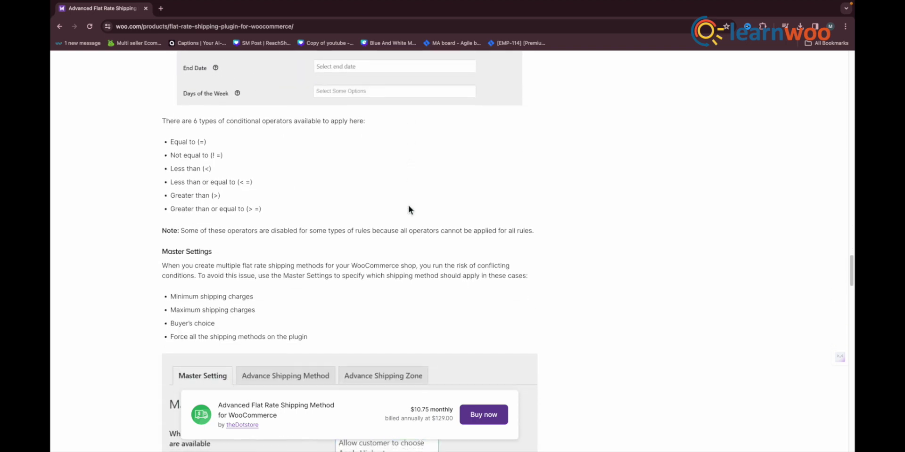
{"action": "scroll", "coordinate": [409, 205], "scroll_direction": "down", "scroll_amount": 4}
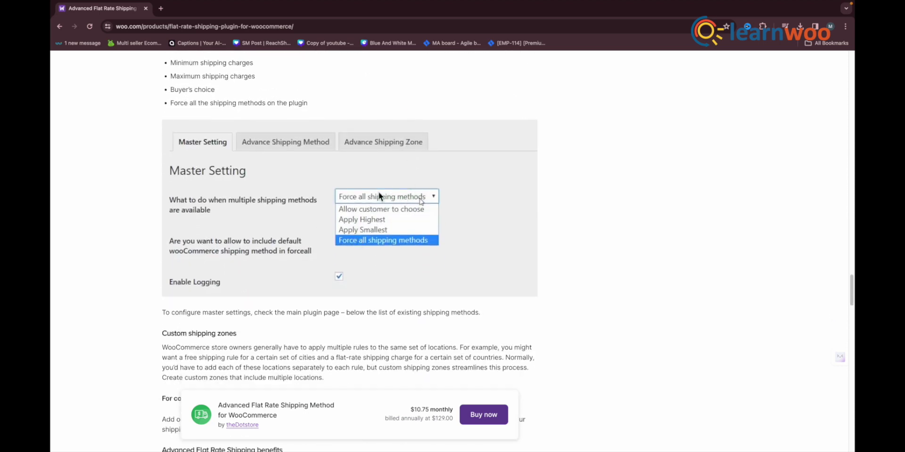
{"action": "scroll", "coordinate": [379, 208], "scroll_direction": "down", "scroll_amount": 5}
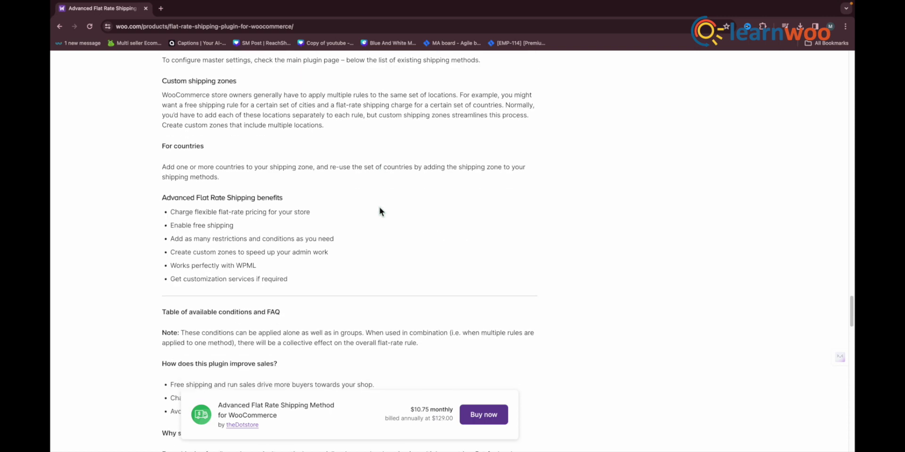
{"action": "scroll", "coordinate": [380, 208], "scroll_direction": "down", "scroll_amount": 4}
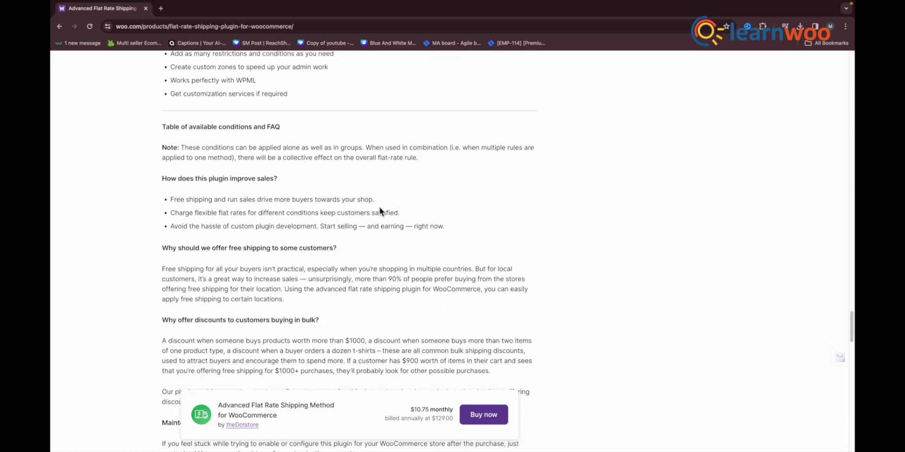
{"action": "scroll", "coordinate": [380, 210], "scroll_direction": "down", "scroll_amount": 3}
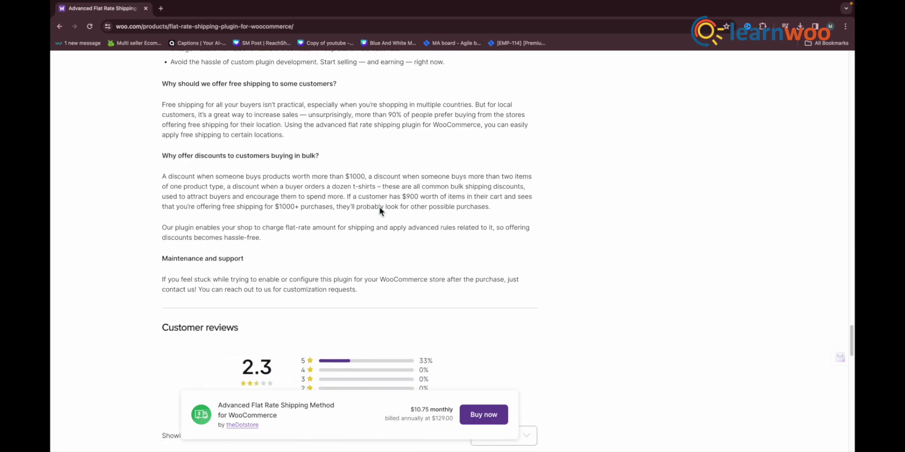
{"action": "scroll", "coordinate": [380, 208], "scroll_direction": "down", "scroll_amount": 2}
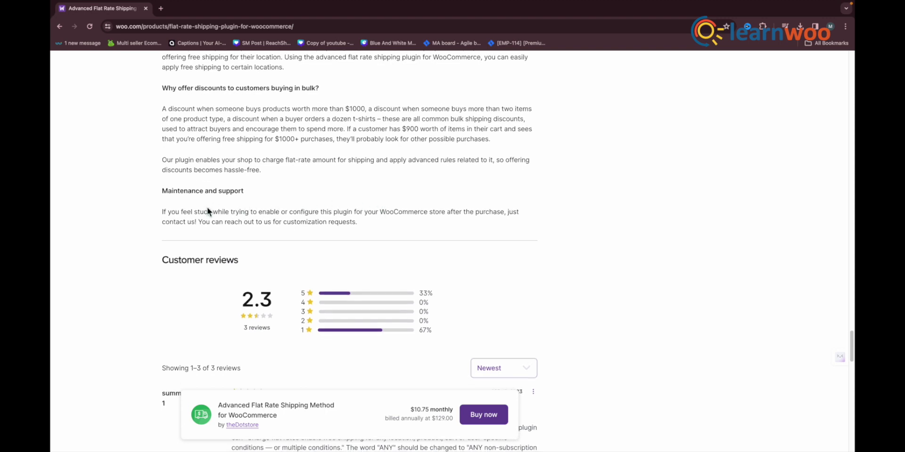
{"action": "scroll", "coordinate": [259, 210], "scroll_direction": "down", "scroll_amount": 1}
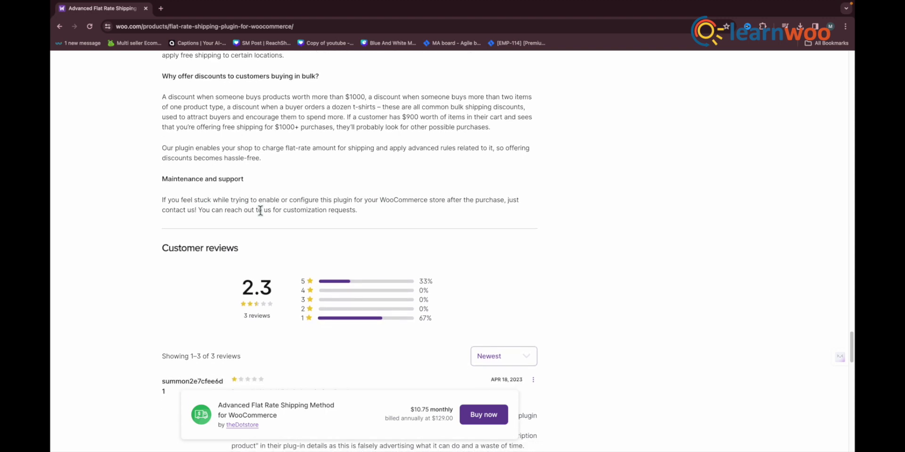
{"action": "scroll", "coordinate": [260, 210], "scroll_direction": "up", "scroll_amount": 3}
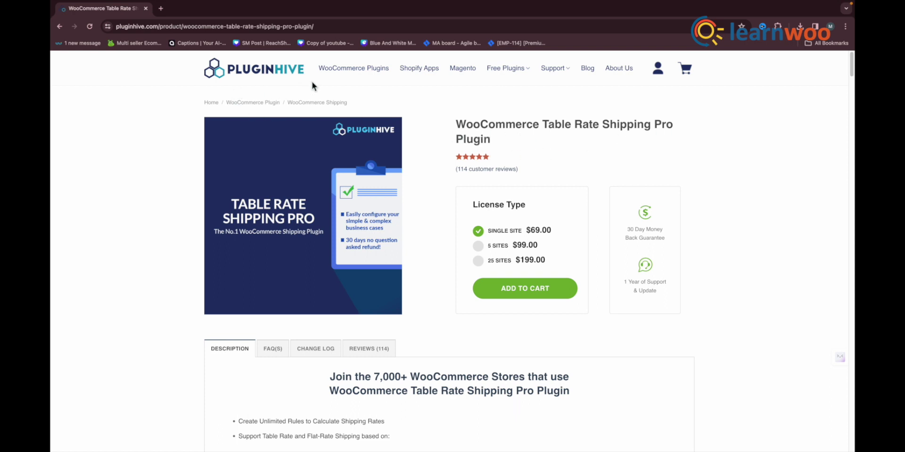
- Scroll the Table Rate Shipping Pro page from the license prices past per-item costs to 'WooCommerce Shipping Cost Per Price'
{"action": "scroll", "coordinate": [496, 141], "scroll_direction": "down", "scroll_amount": 2}
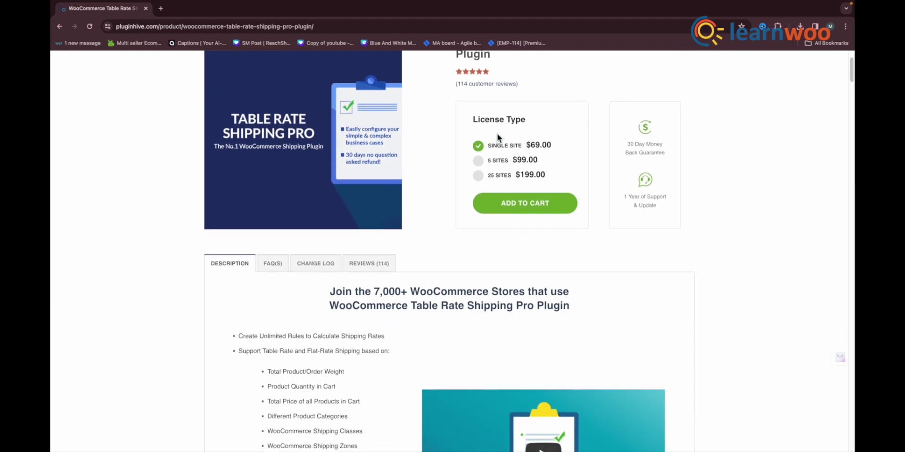
{"action": "scroll", "coordinate": [487, 177], "scroll_direction": "down", "scroll_amount": 3}
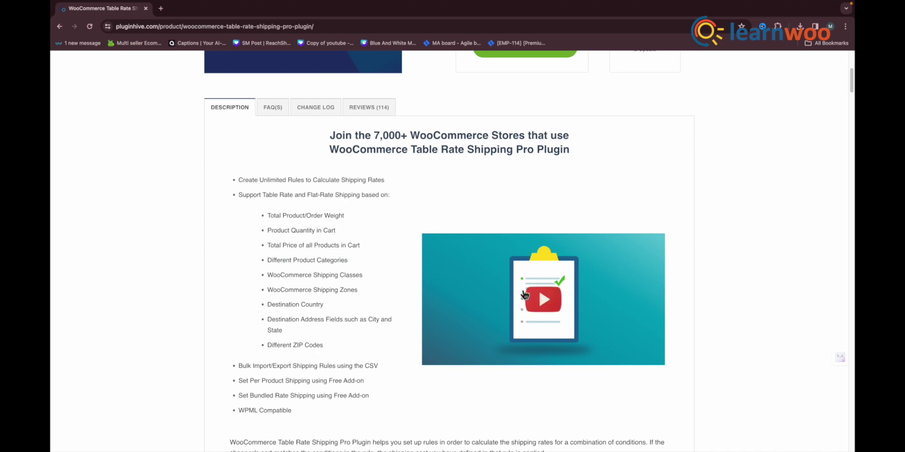
{"action": "scroll", "coordinate": [518, 319], "scroll_direction": "down", "scroll_amount": 2}
{"action": "scroll", "coordinate": [513, 318], "scroll_direction": "down", "scroll_amount": 4}
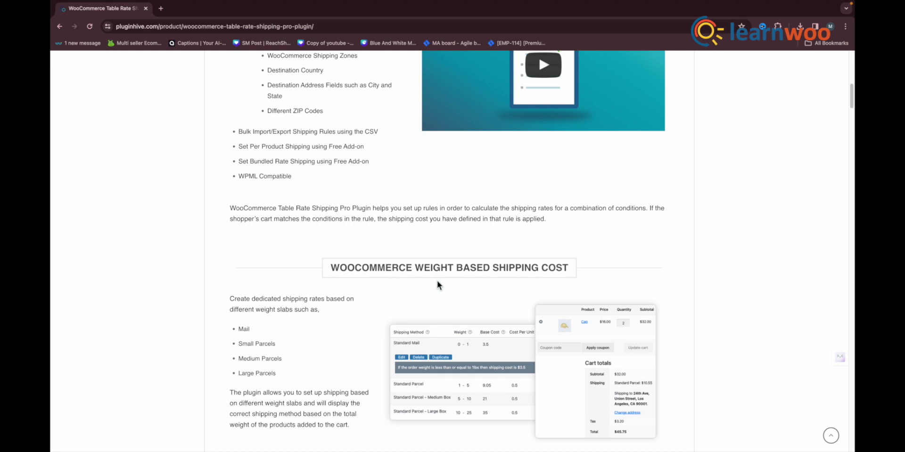
{"action": "scroll", "coordinate": [573, 276], "scroll_direction": "down", "scroll_amount": 2}
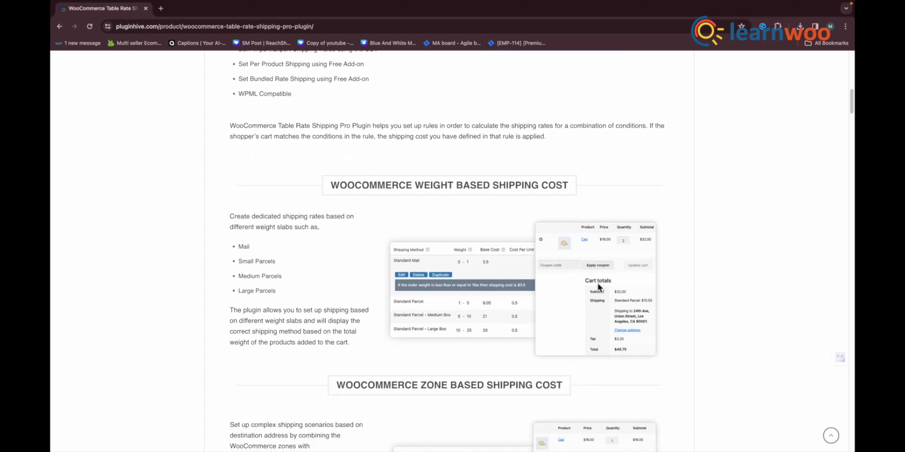
{"action": "scroll", "coordinate": [505, 281], "scroll_direction": "down", "scroll_amount": 5}
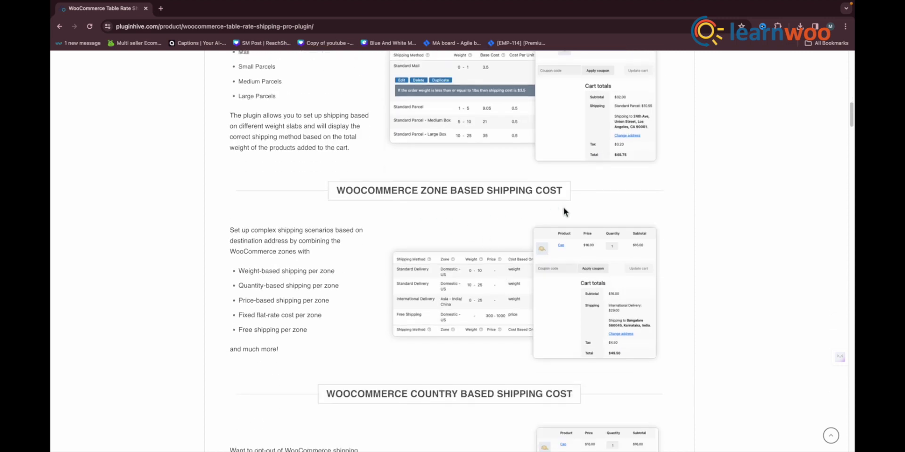
{"action": "scroll", "coordinate": [543, 266], "scroll_direction": "down", "scroll_amount": 6}
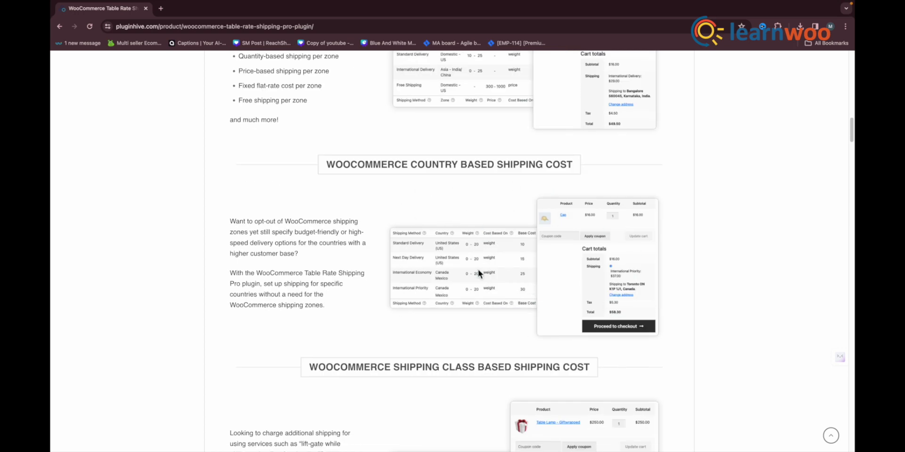
{"action": "scroll", "coordinate": [481, 282], "scroll_direction": "down", "scroll_amount": 4}
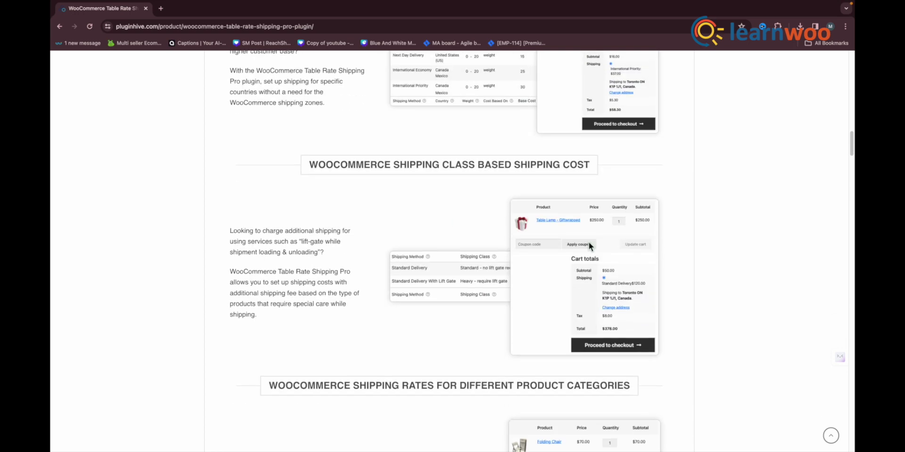
{"action": "scroll", "coordinate": [578, 249], "scroll_direction": "down", "scroll_amount": 3}
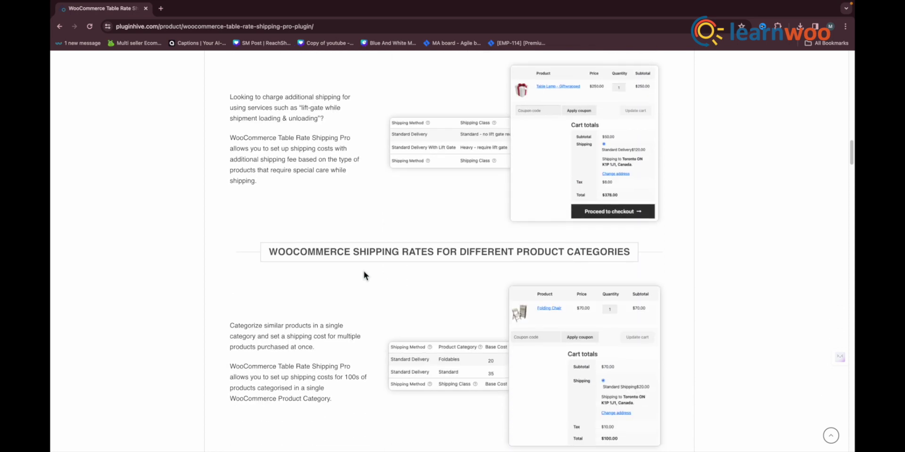
{"action": "scroll", "coordinate": [576, 267], "scroll_direction": "down", "scroll_amount": 1}
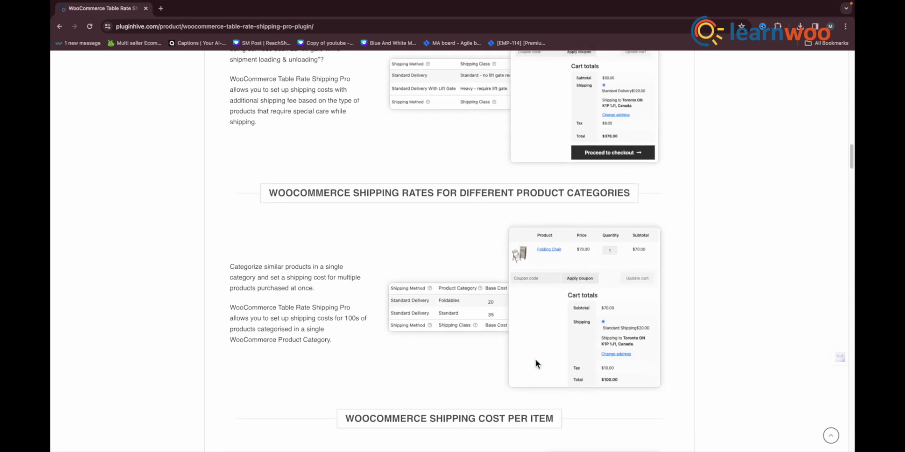
{"action": "scroll", "coordinate": [555, 279], "scroll_direction": "down", "scroll_amount": 5}
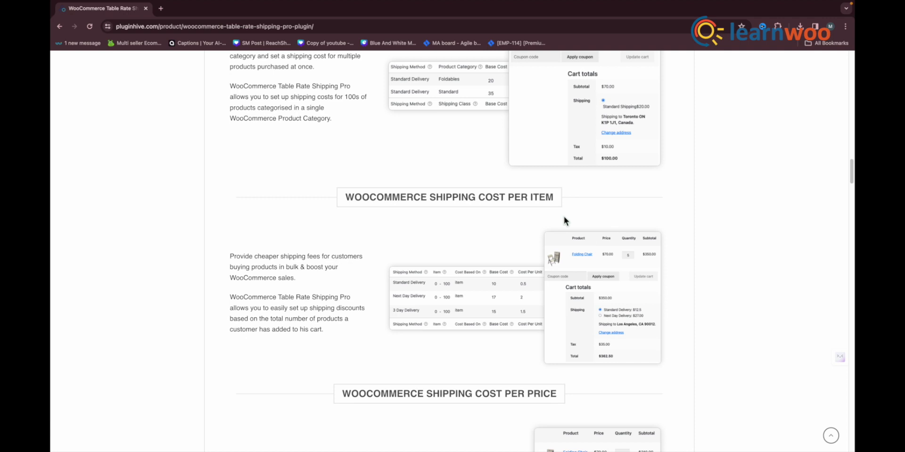
{"action": "scroll", "coordinate": [541, 255], "scroll_direction": "down", "scroll_amount": 3}
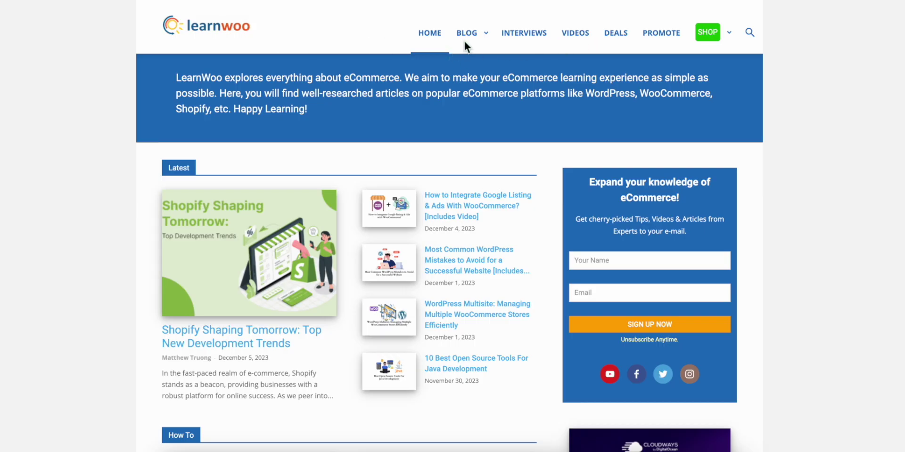
- Scroll LearnWoo's home page past the latest articles to the start of the How To guides
{"action": "scroll", "coordinate": [418, 155], "scroll_direction": "down", "scroll_amount": 2}
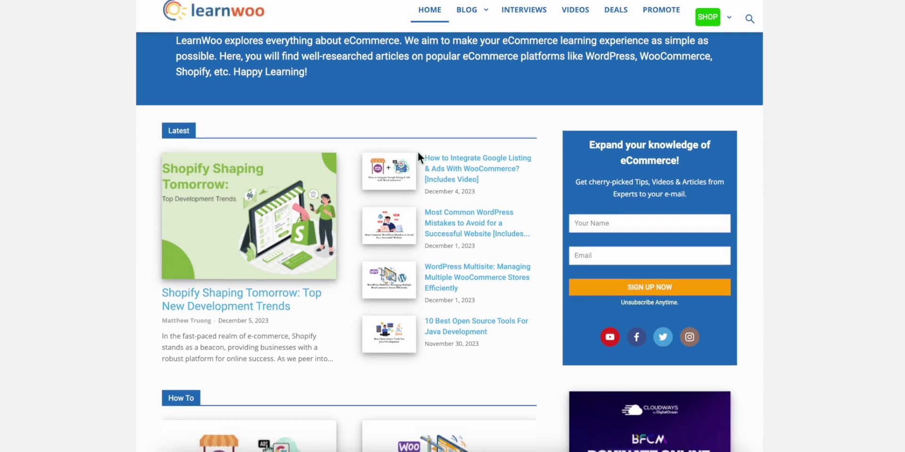
{"action": "scroll", "coordinate": [418, 154], "scroll_direction": "down", "scroll_amount": 3}
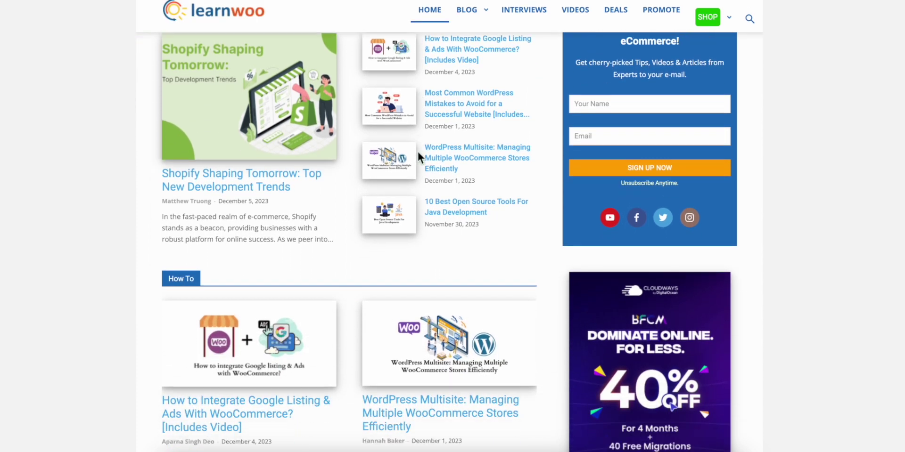